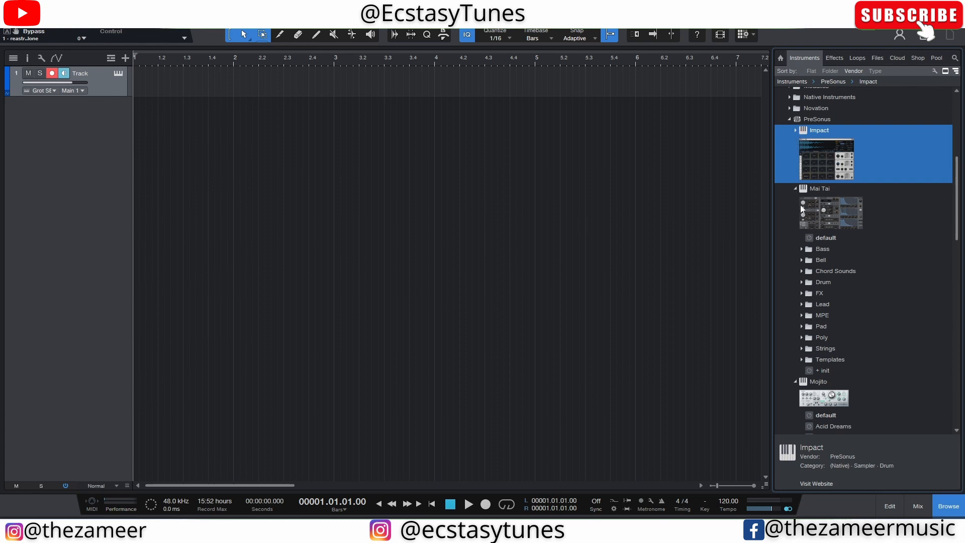
Step: Collapse the Mai Tai, Mojito and SampleOne preset lists and load SampleOne onto a new instrument track
{"action": "left_click", "coordinate": [795, 189]}
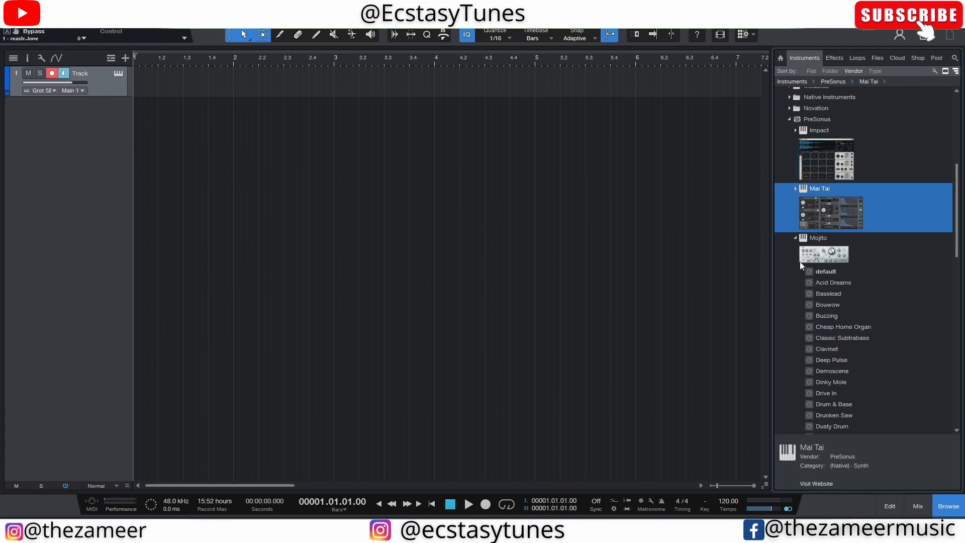
{"action": "left_click", "coordinate": [795, 238]}
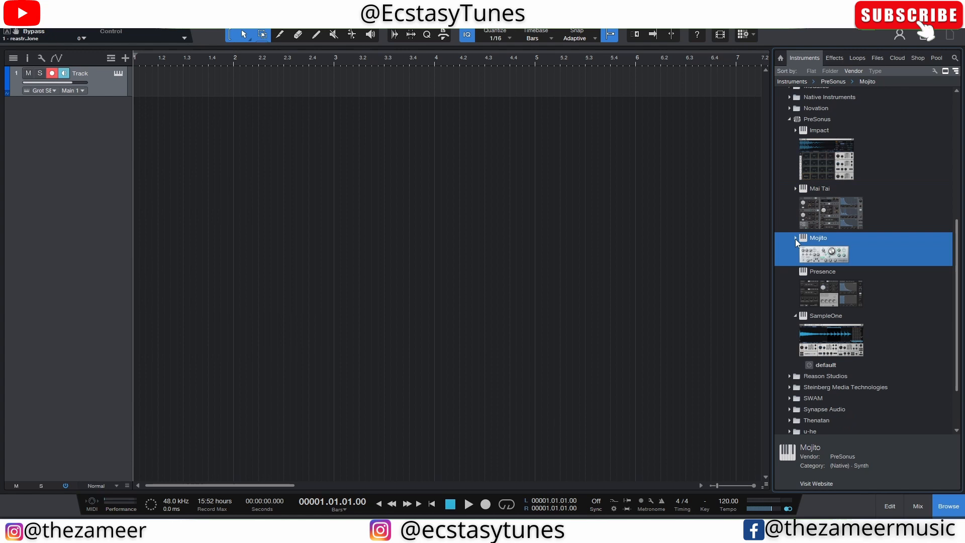
{"action": "left_click", "coordinate": [795, 316]}
{"action": "left_click_drag", "start_coordinate": [845, 340], "coordinate": [170, 104]}
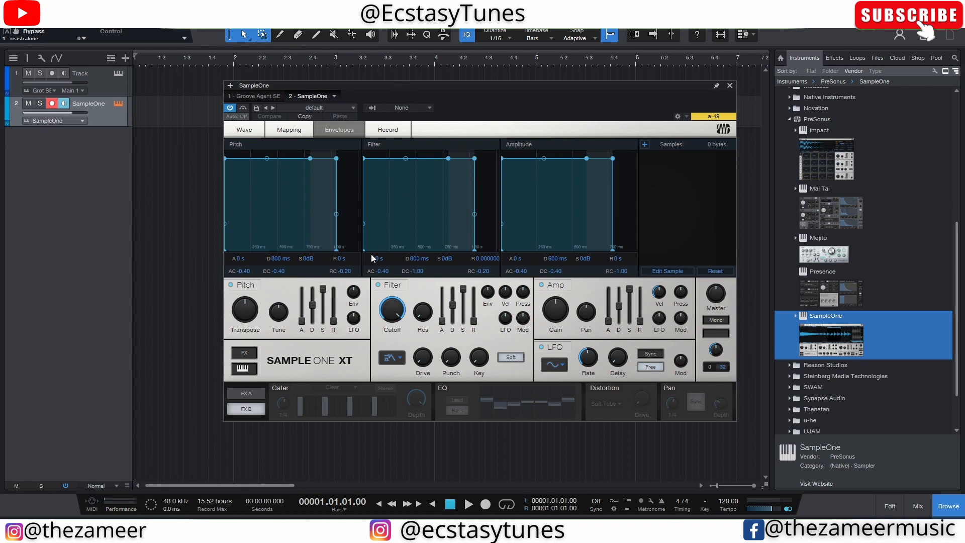
Step: Try out SampleOne's Transpose knob, reset it to its default and close the instrument window
{"action": "left_click_drag", "start_coordinate": [246, 320], "coordinate": [246, 356]}
{"action": "left_click", "coordinate": [249, 312], "text": "ctrl"}
{"action": "left_click", "coordinate": [730, 85]}
Step: Load iZotope BreakTweaker from the iZotope, Inc. folder onto a new instrument track and dismiss its preset browser
{"action": "scroll", "coordinate": [882, 384], "scroll_direction": "down", "scroll_amount": 1}
{"action": "scroll", "coordinate": [797, 376], "scroll_direction": "up", "scroll_amount": 6}
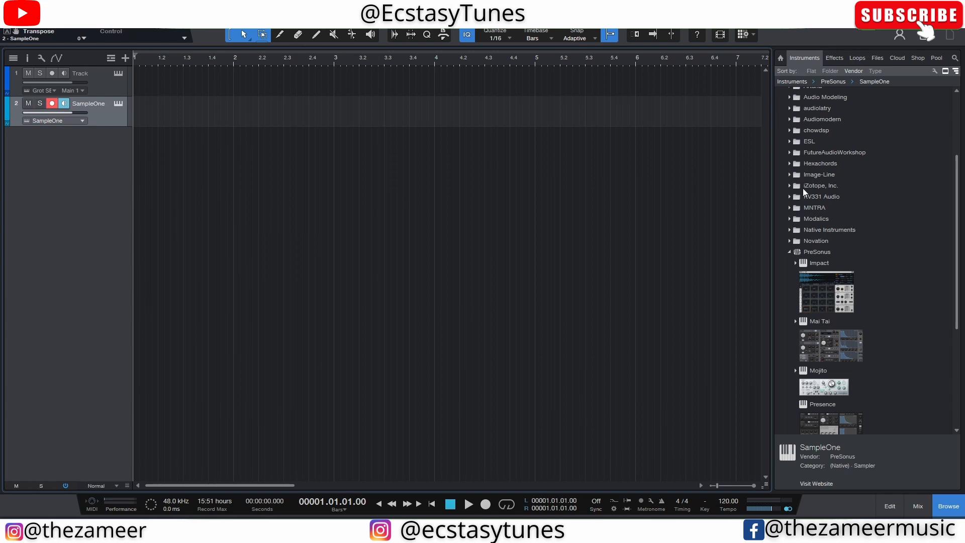
{"action": "left_click", "coordinate": [791, 186]}
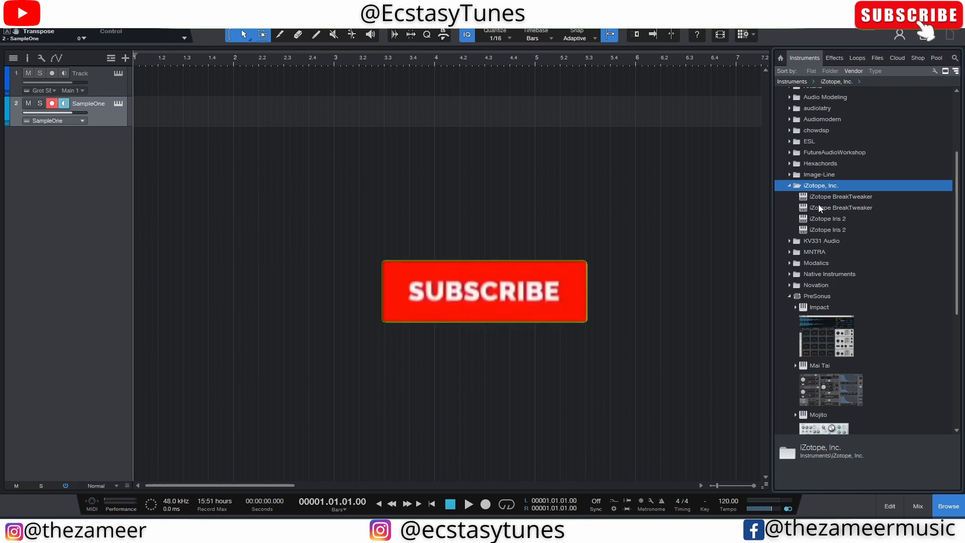
{"action": "left_click_drag", "start_coordinate": [827, 196], "coordinate": [132, 173]}
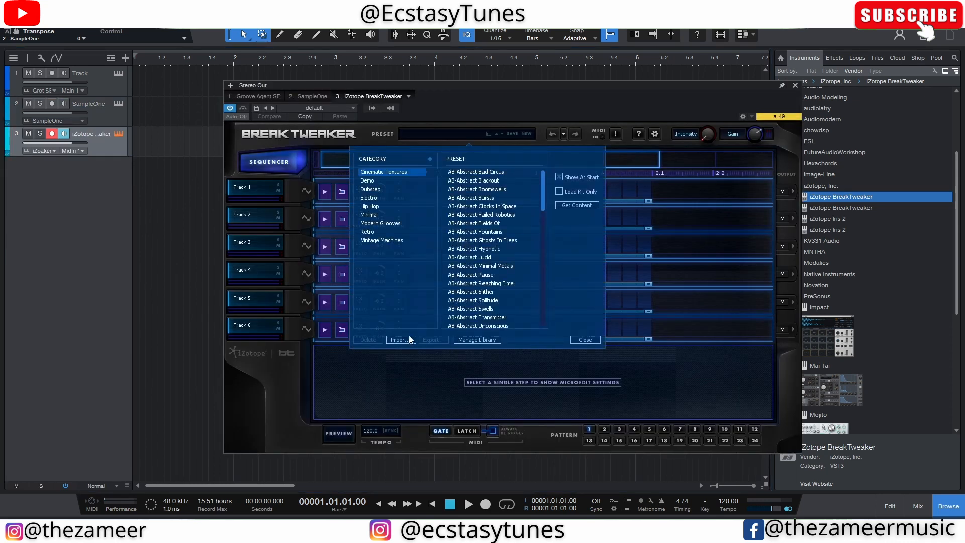
{"action": "left_click", "coordinate": [585, 340]}
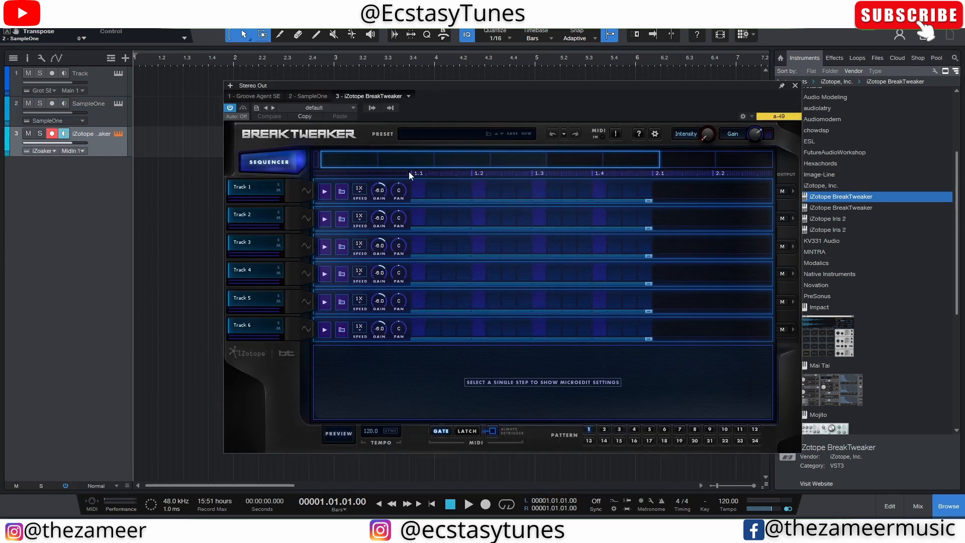
Step: Load the AB-Abstract Ghosts In Trees preset in BreakTweaker and start previewing it
{"action": "left_click", "coordinate": [390, 432]}
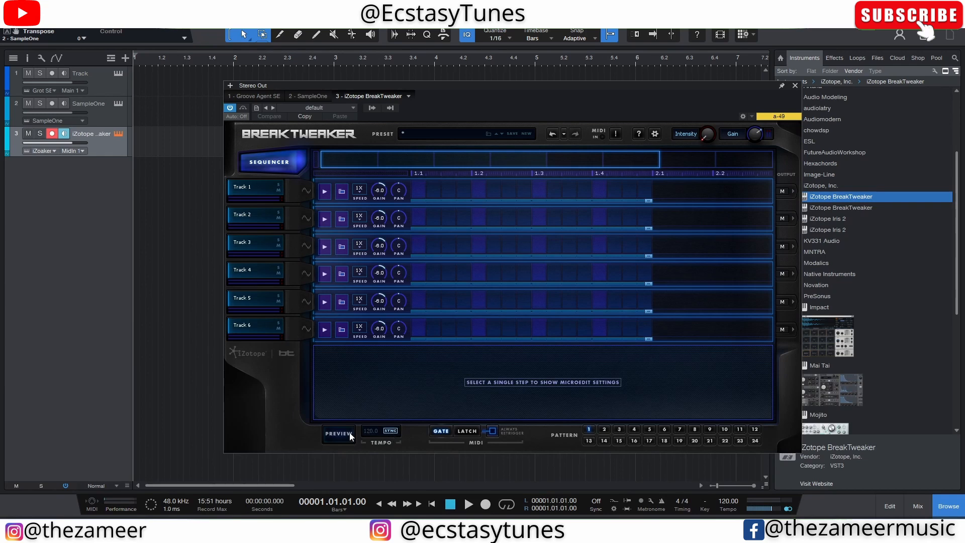
{"action": "left_click", "coordinate": [486, 132]}
{"action": "left_click", "coordinate": [485, 243]}
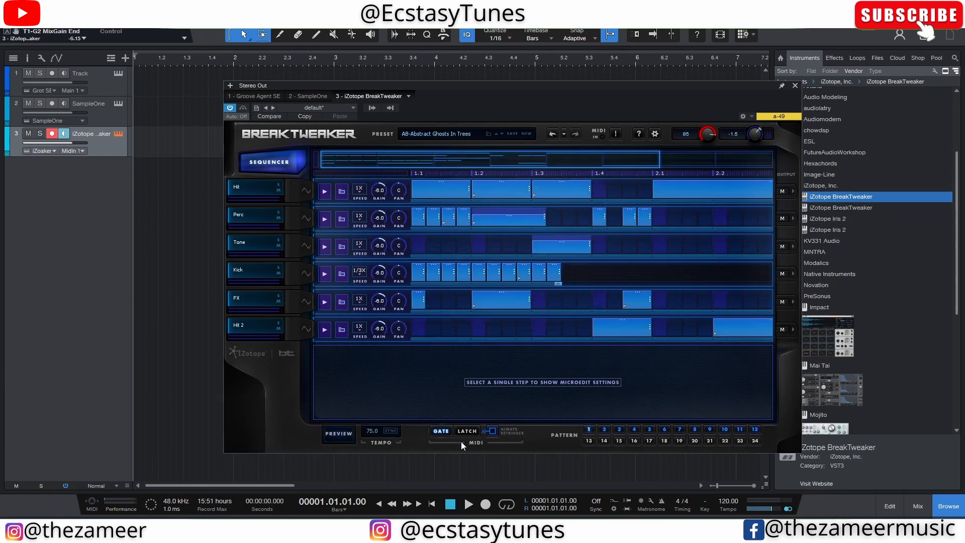
{"action": "left_click", "coordinate": [347, 434]}
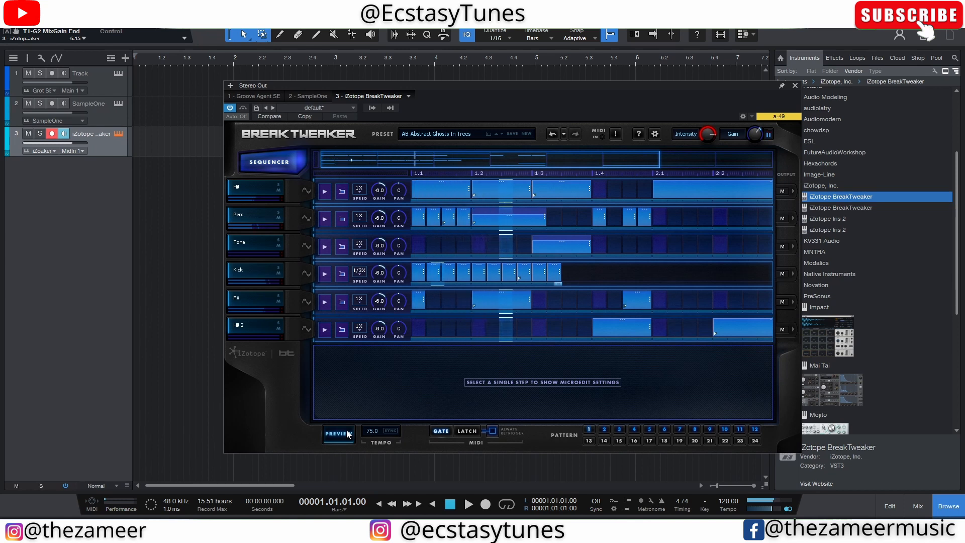
Step: Close BreakTweaker, reopen its window from the instrument track and close it again
{"action": "left_click", "coordinate": [794, 86]}
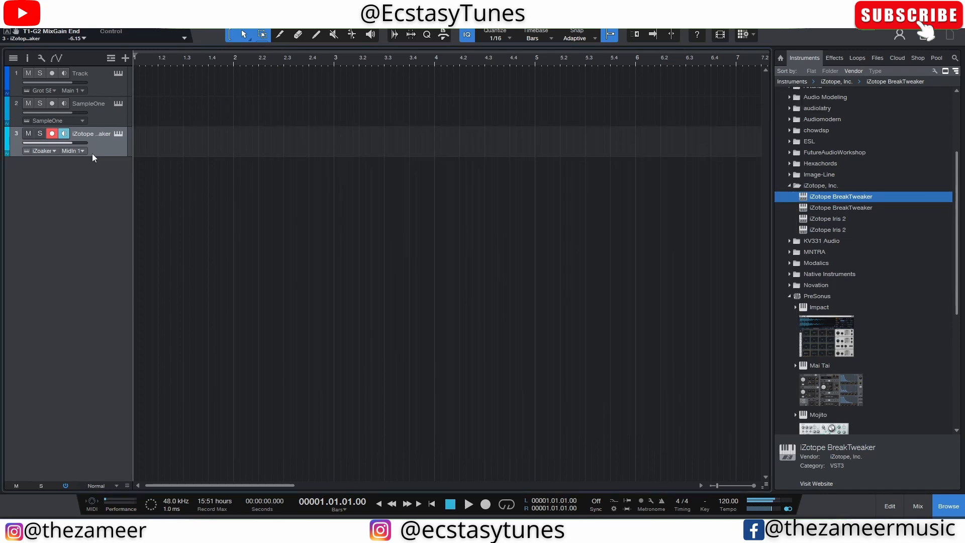
{"action": "left_click", "coordinate": [118, 134]}
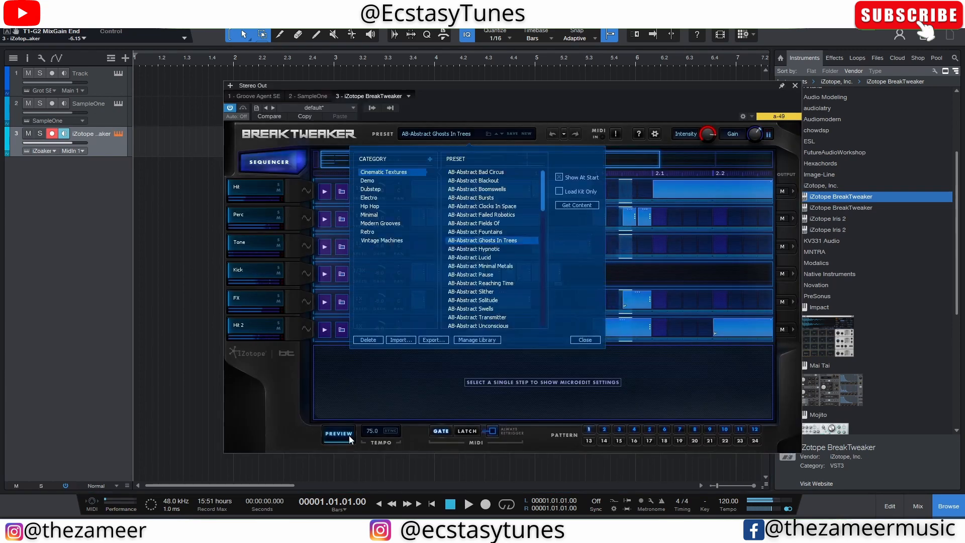
{"action": "left_click", "coordinate": [795, 86]}
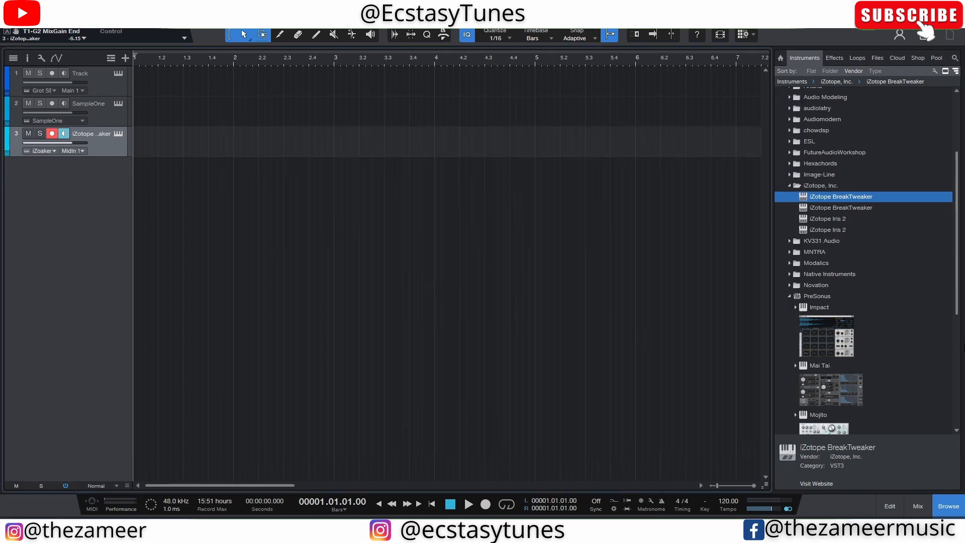
Step: Collapse the iZotope, Inc. folder, search the instruments for sublab and load SubLab onto a new instrument track
{"action": "left_click", "coordinate": [789, 187]}
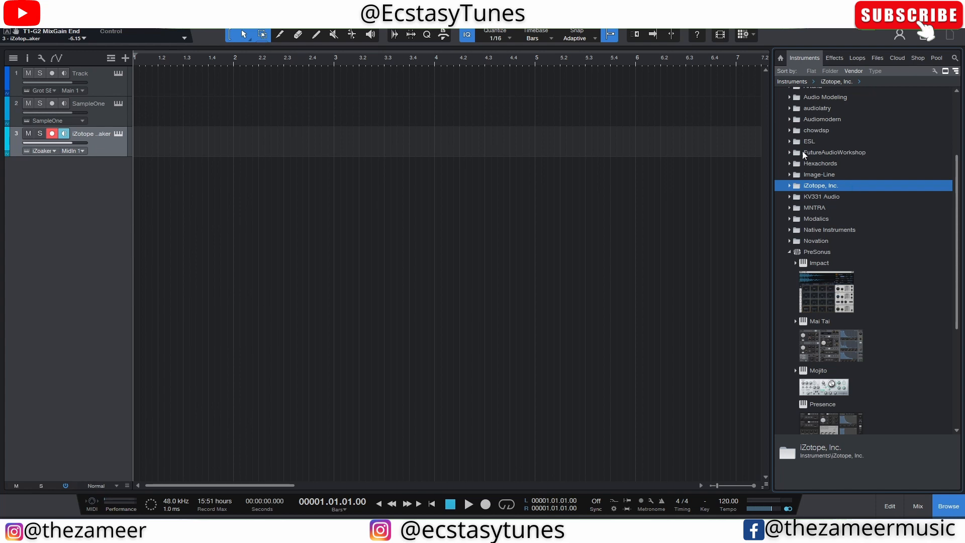
{"action": "scroll", "coordinate": [805, 161], "scroll_direction": "up", "scroll_amount": 2}
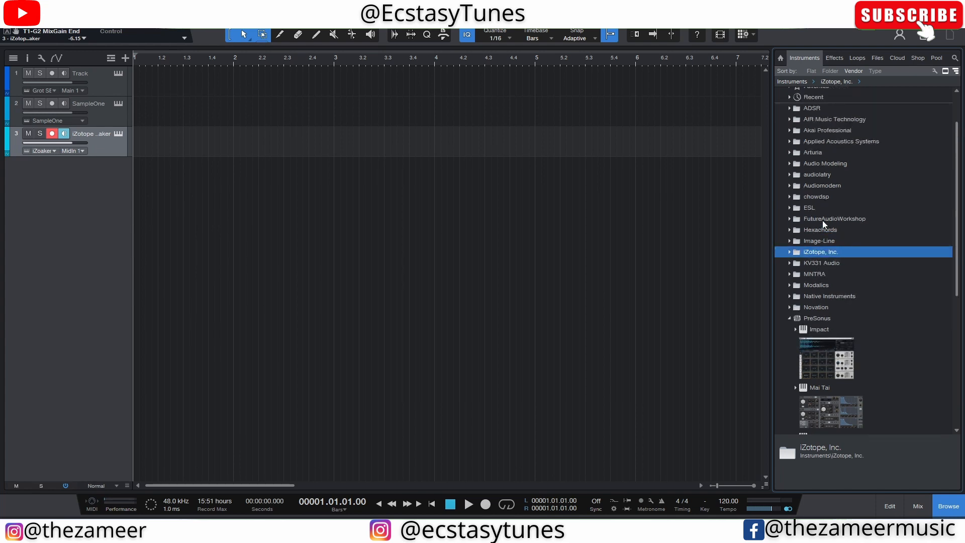
{"action": "scroll", "coordinate": [822, 220], "scroll_direction": "up", "scroll_amount": 2}
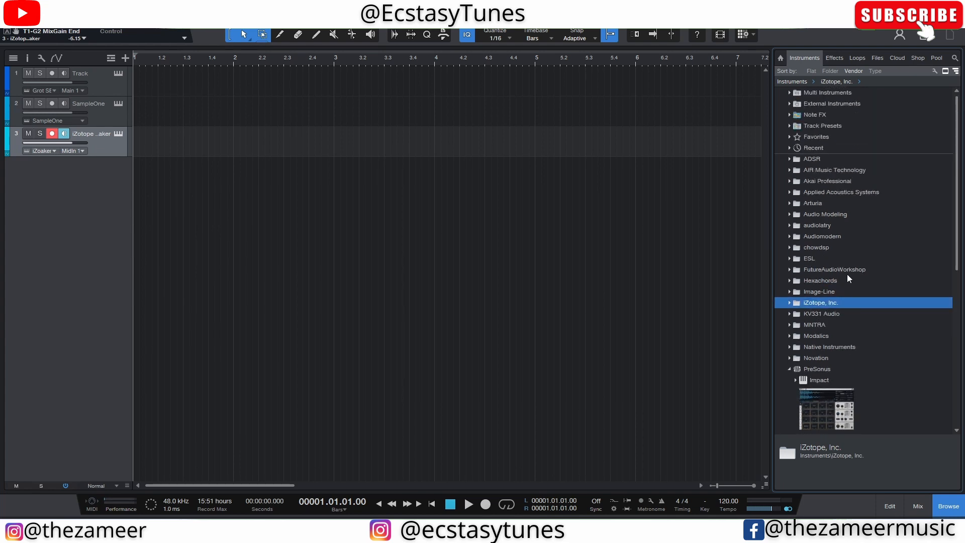
{"action": "left_click", "coordinate": [825, 321]}
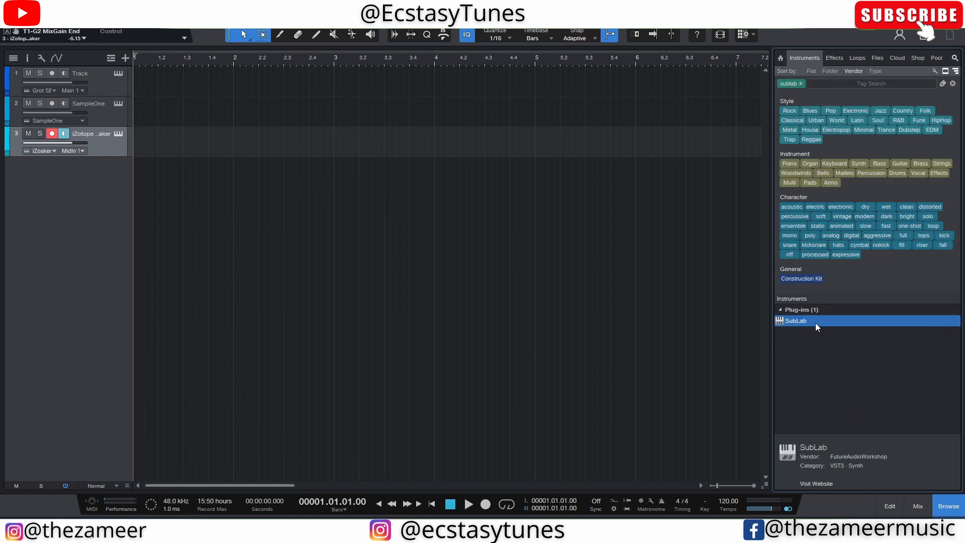
{"action": "left_click_drag", "start_coordinate": [815, 323], "coordinate": [72, 182]}
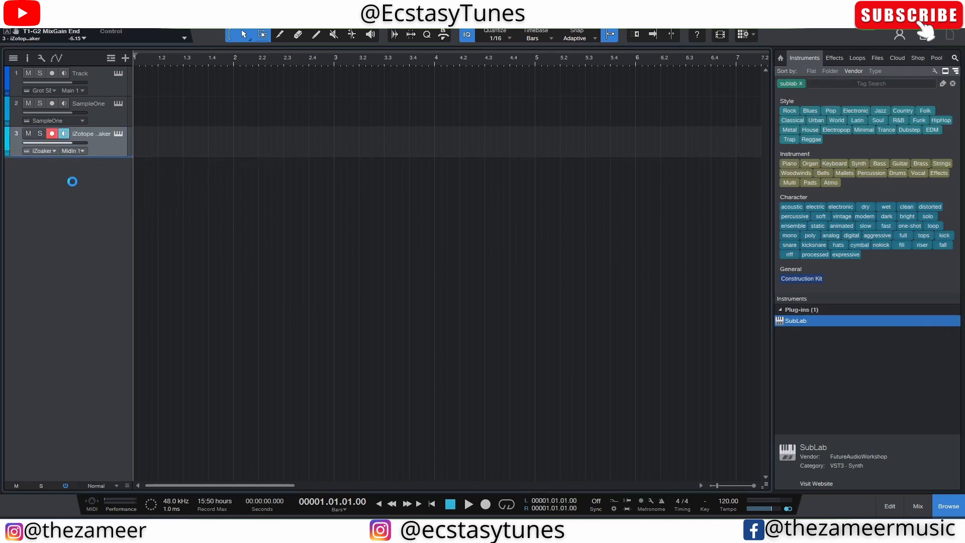
Step: Switch the selection back and forth between the instrument tracks, ending on SampleOne, and restore the browser's vendor folder list
{"action": "left_click", "coordinate": [105, 137]}
{"action": "left_click", "coordinate": [104, 116]}
{"action": "left_click", "coordinate": [100, 141]}
{"action": "left_click", "coordinate": [109, 116]}
{"action": "left_click", "coordinate": [106, 144]}
{"action": "left_click", "coordinate": [107, 118]}
{"action": "left_click", "coordinate": [107, 143]}
{"action": "left_click", "coordinate": [107, 159]}
{"action": "left_click", "coordinate": [108, 116]}
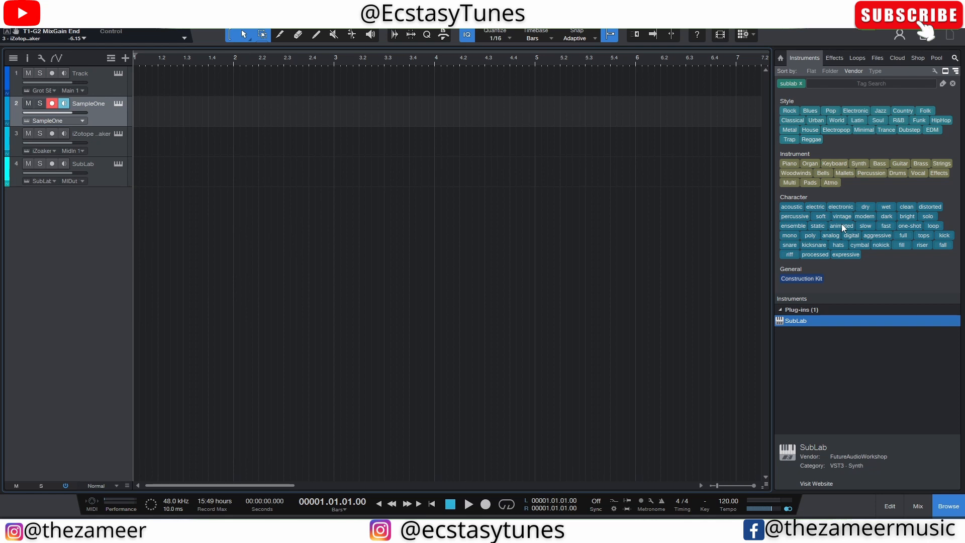
{"action": "left_click", "coordinate": [956, 71]}
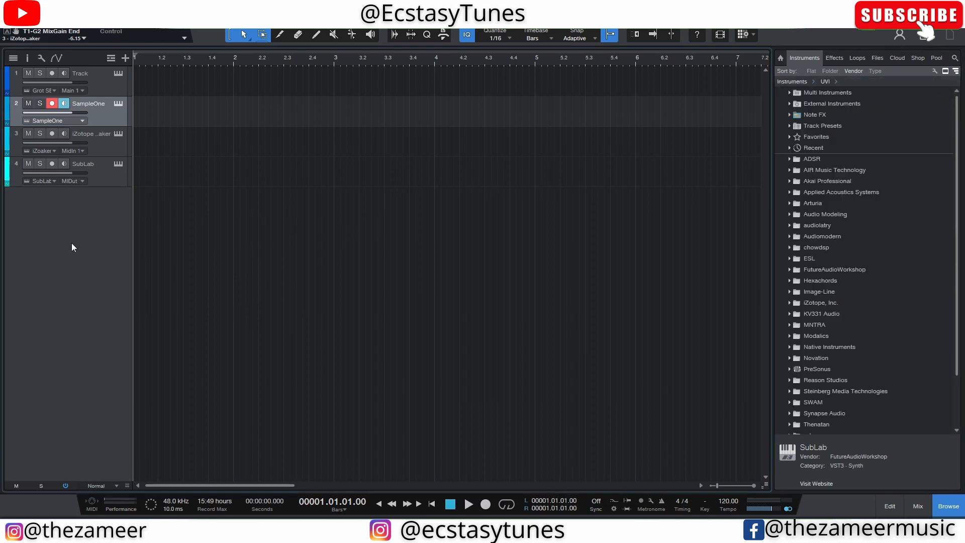
Step: Look through the Audio, Instrument, Automation and Folder track types offered for a new track
{"action": "left_click", "coordinate": [121, 57]}
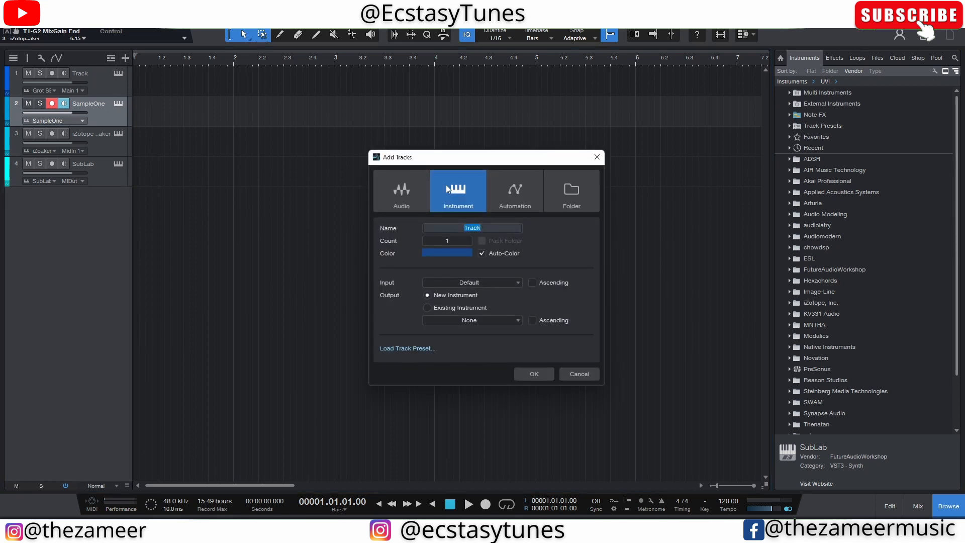
{"action": "left_click", "coordinate": [408, 180]}
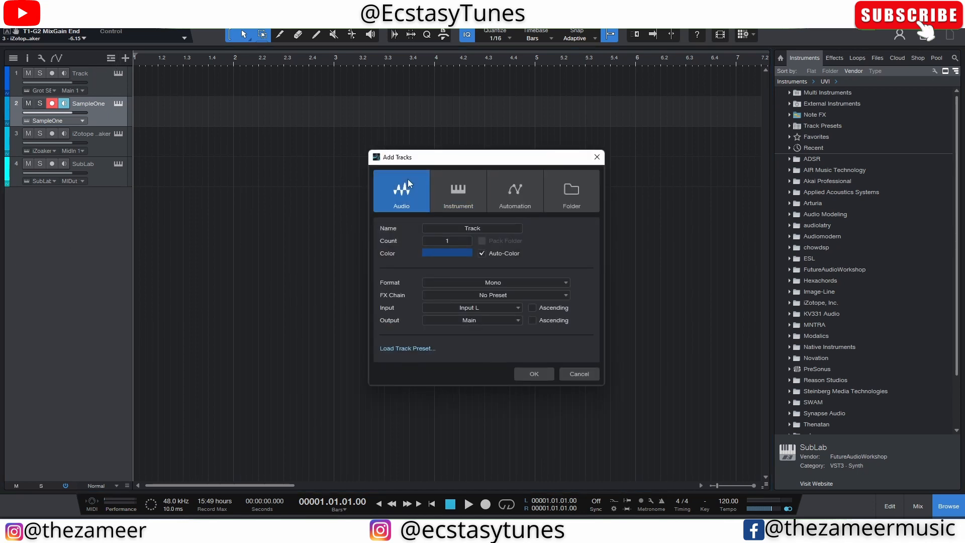
{"action": "left_click", "coordinate": [456, 194]}
{"action": "left_click", "coordinate": [540, 203]}
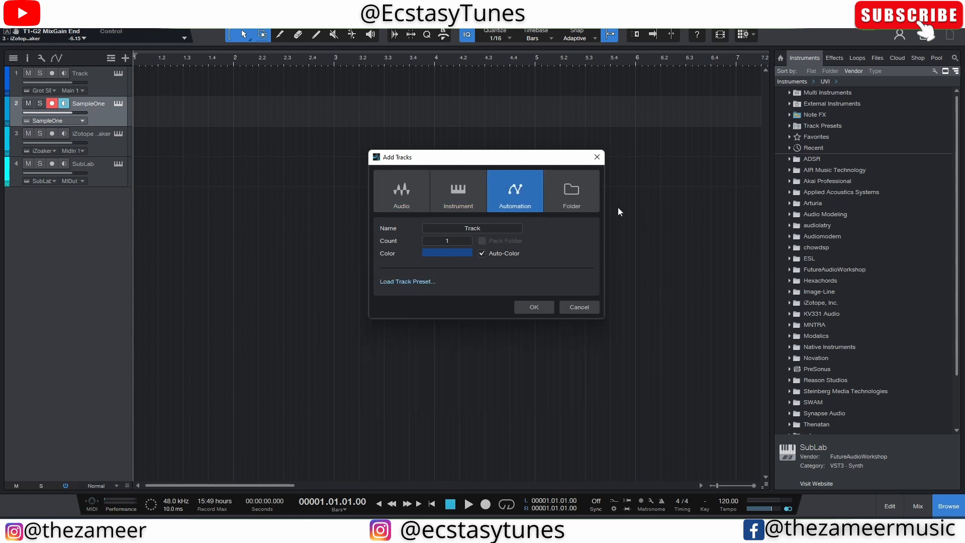
{"action": "left_click", "coordinate": [588, 193]}
Step: Add one mono audio track with Input L as its input and Main as its output
{"action": "left_click", "coordinate": [402, 194]}
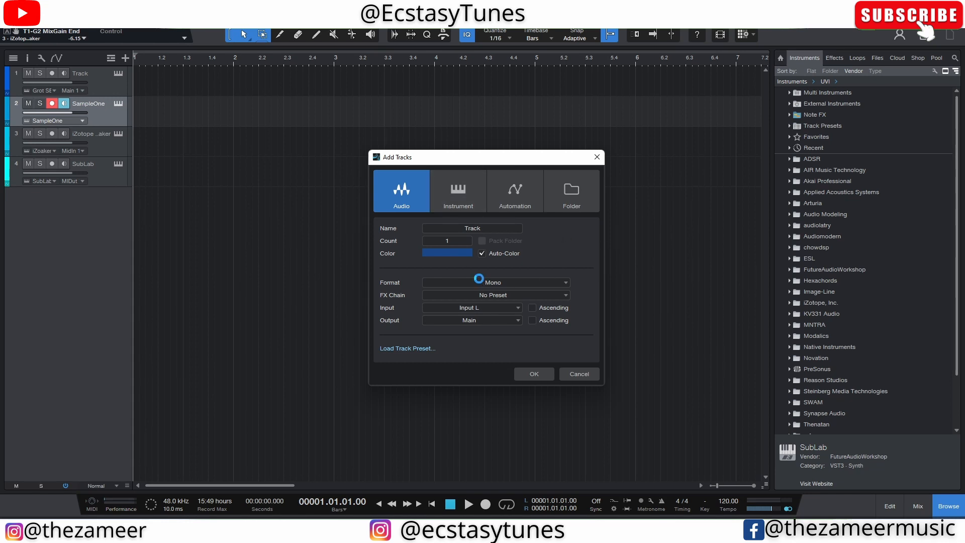
{"action": "left_click", "coordinate": [496, 283]}
{"action": "left_click", "coordinate": [480, 292]}
{"action": "key", "text": "Return"}
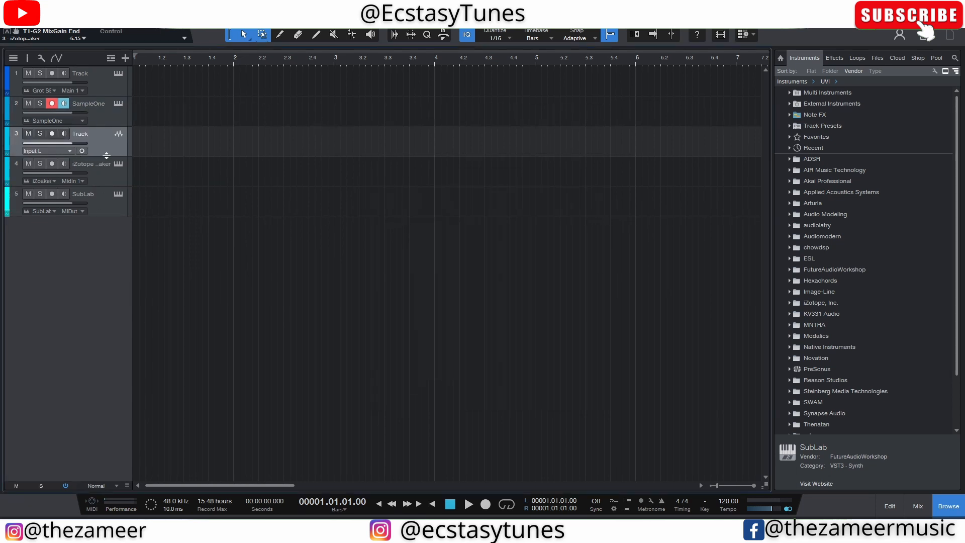
Step: Increase the new audio track's height to show all its settings and check its group options
{"action": "left_click_drag", "start_coordinate": [105, 156], "coordinate": [104, 209]}
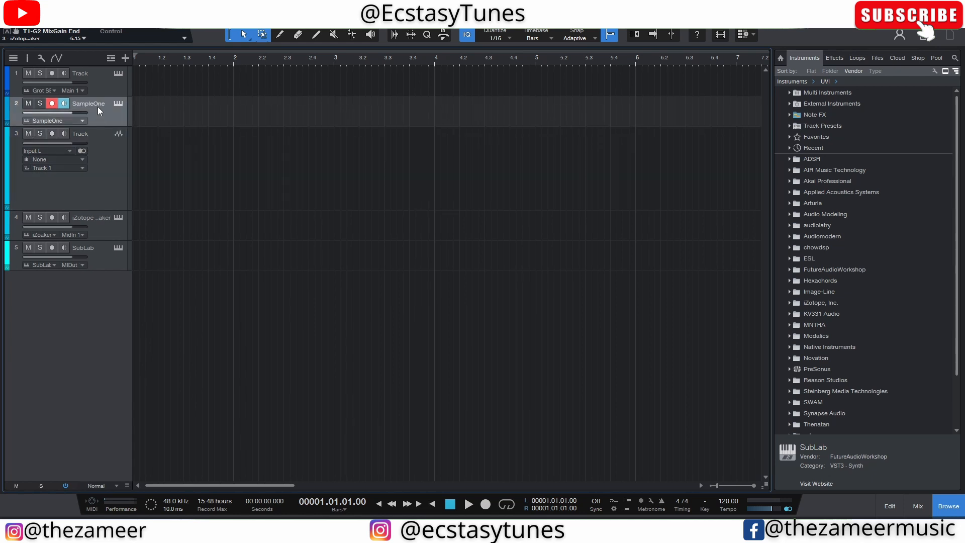
{"action": "left_click", "coordinate": [93, 84]}
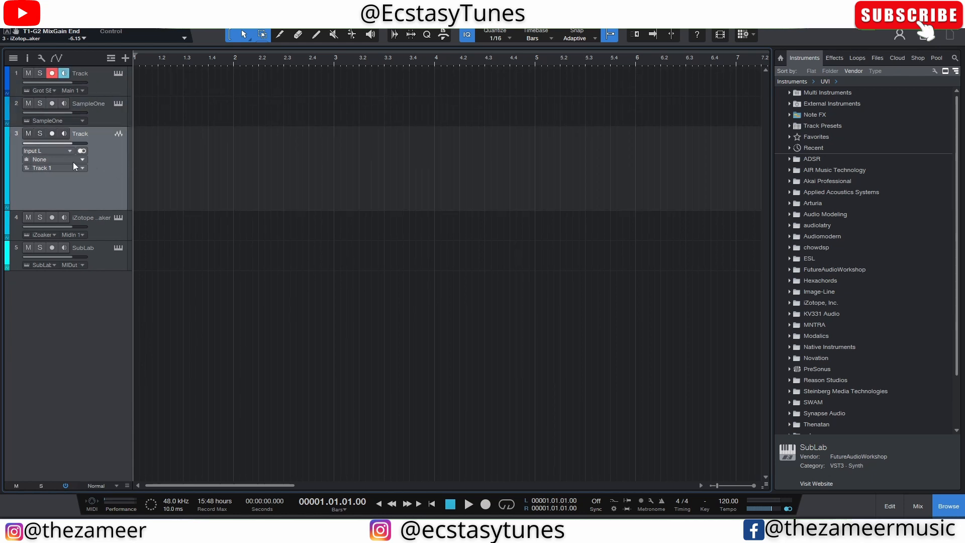
{"action": "left_click", "coordinate": [78, 167]}
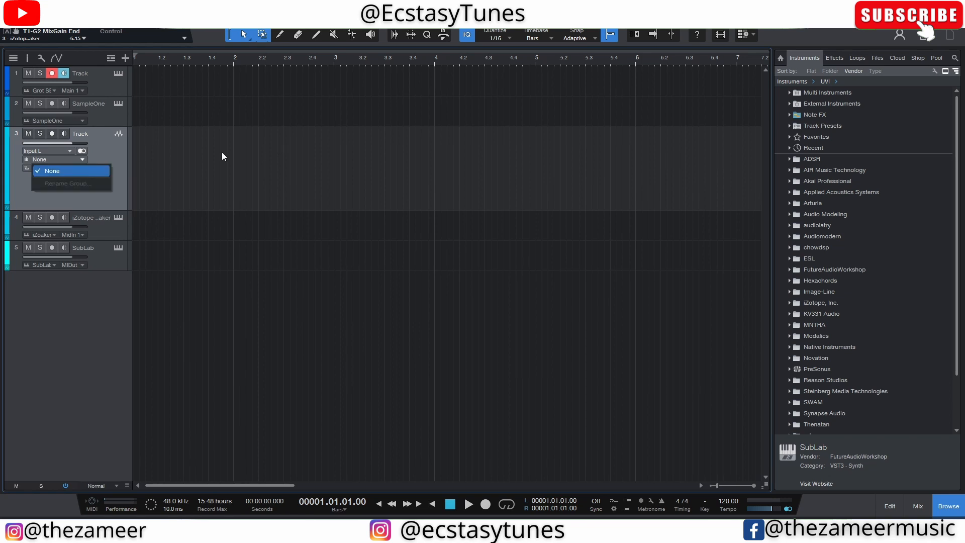
{"action": "left_click", "coordinate": [121, 162]}
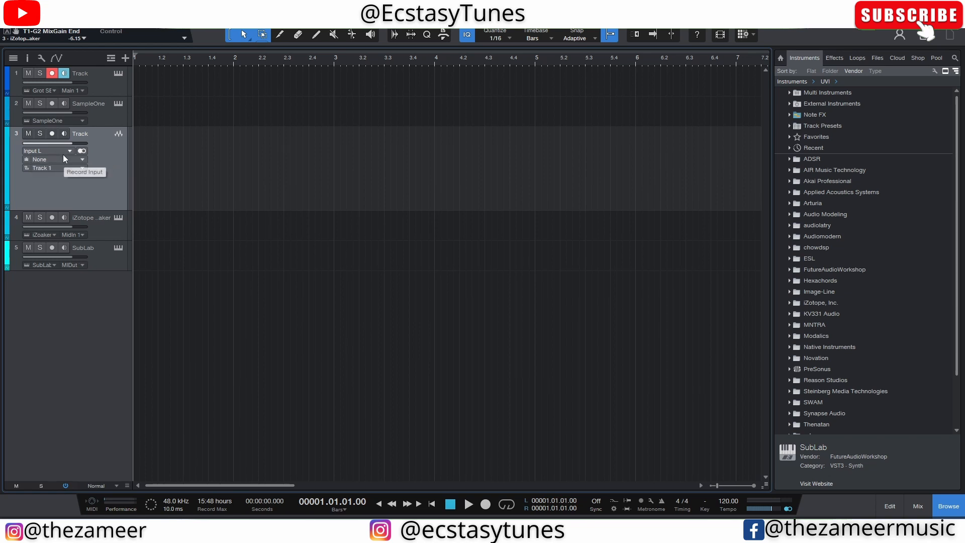
Step: Arm the audio track for recording, switching its input monitoring on and back off
{"action": "left_click", "coordinate": [64, 134]}
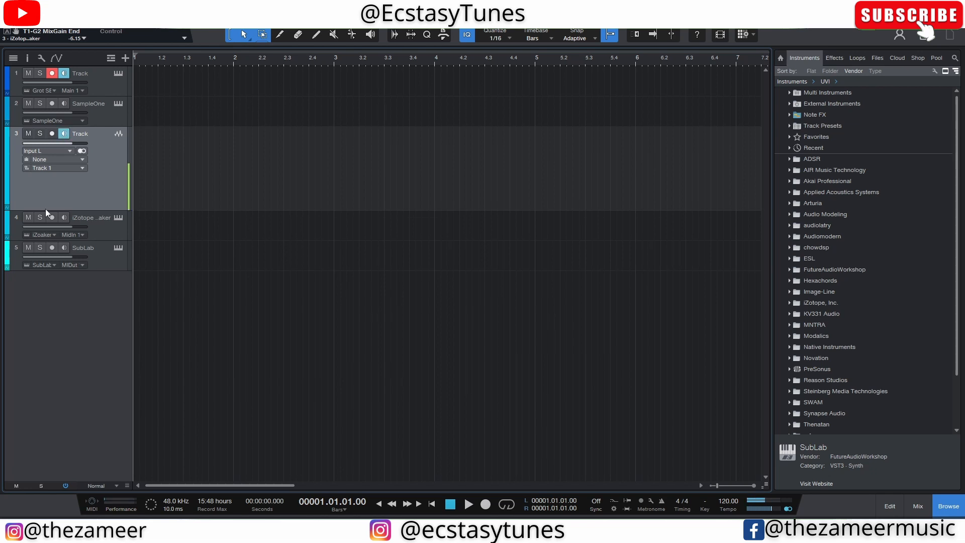
{"action": "left_click", "coordinate": [54, 134]}
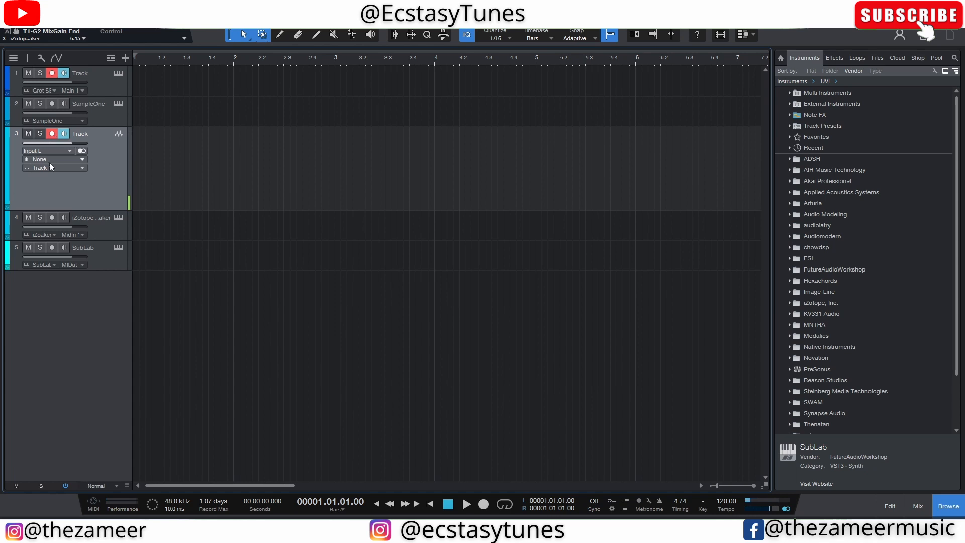
{"action": "left_click", "coordinate": [64, 135]}
Step: Record a short take on the audio track from about bar 1.4 to bar 3.3
{"action": "key", "text": "space"}
{"action": "key", "text": "space"}
{"action": "key", "text": "KP_Multiply"}
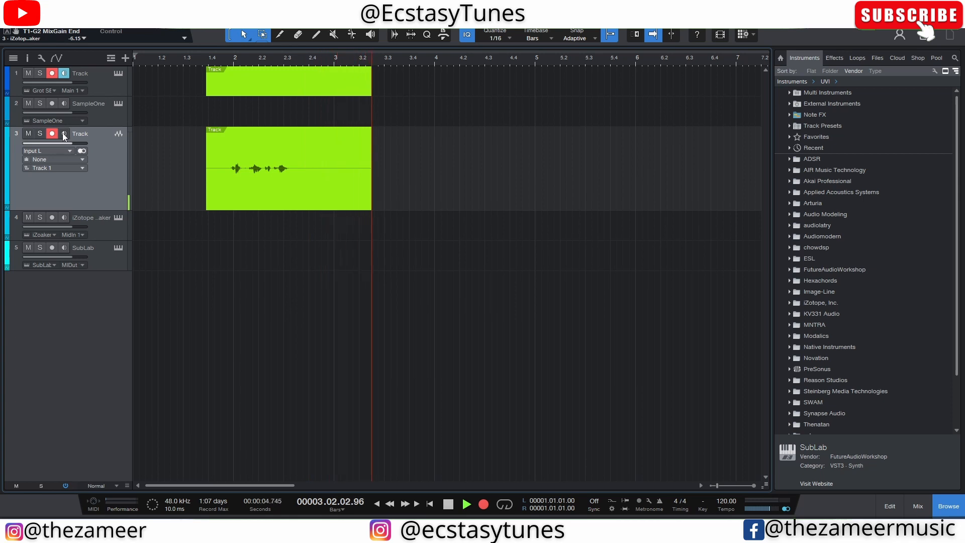
{"action": "key", "text": "space"}
Step: Play back the recorded take from about bar 1.3 and record a second take over it up to about bar 3.2
{"action": "left_click", "coordinate": [196, 62]}
{"action": "key", "text": "space"}
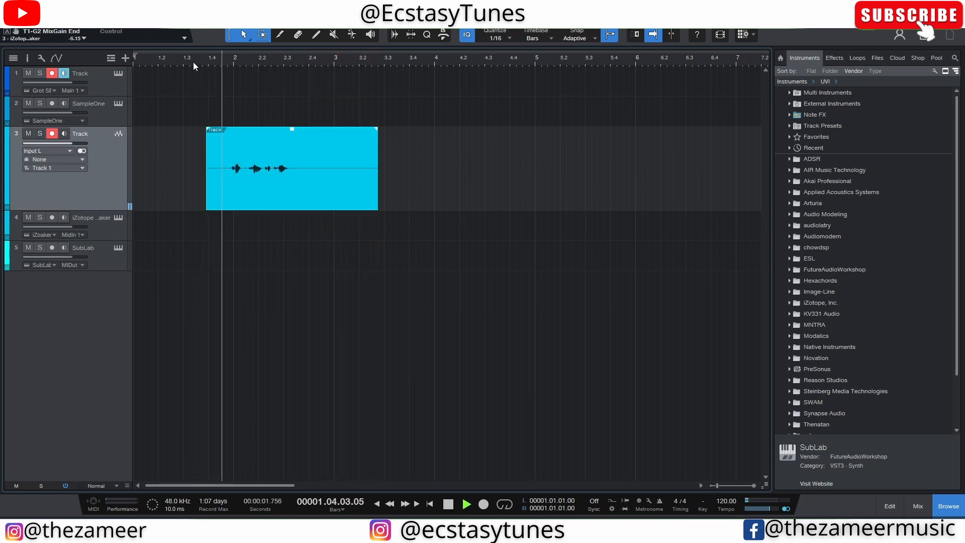
{"action": "key", "text": "space"}
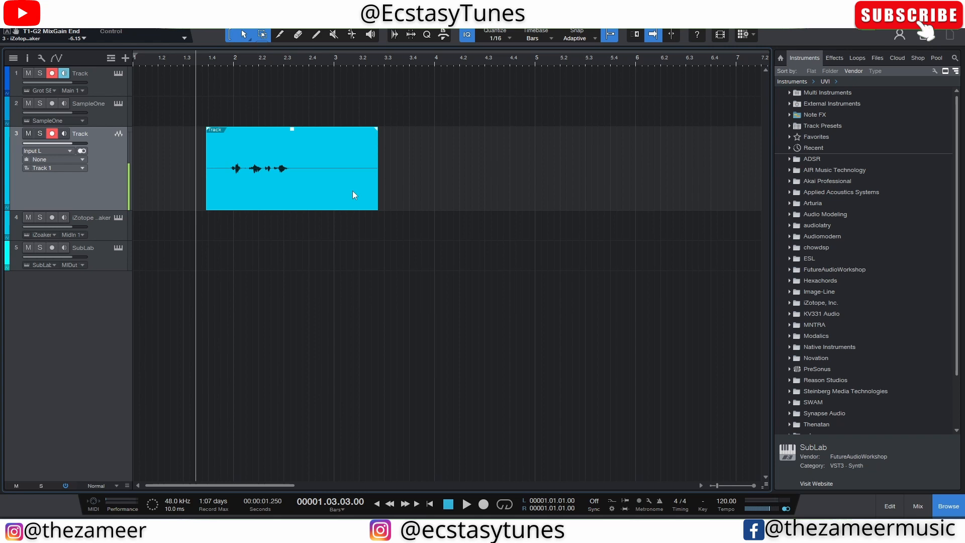
{"action": "key", "text": "KP_Multiply"}
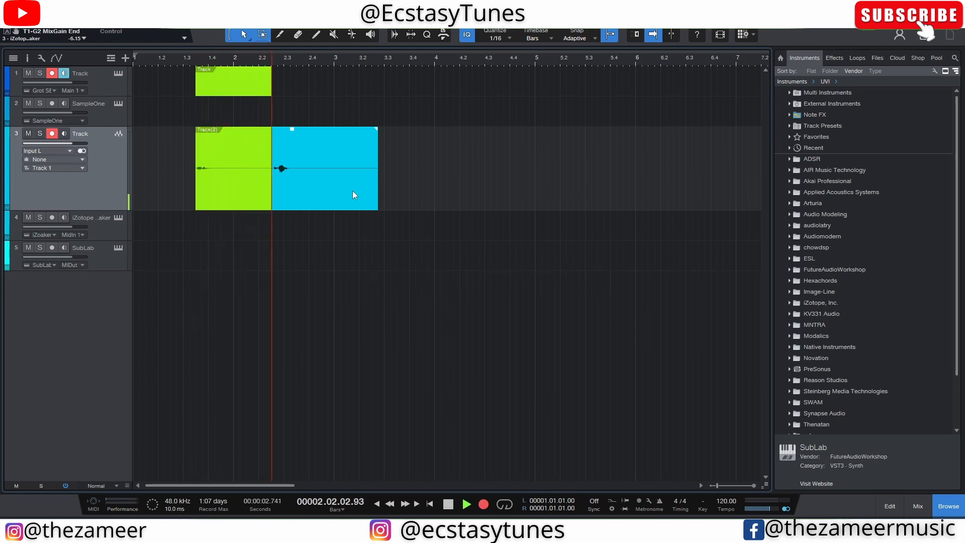
{"action": "key", "text": "space"}
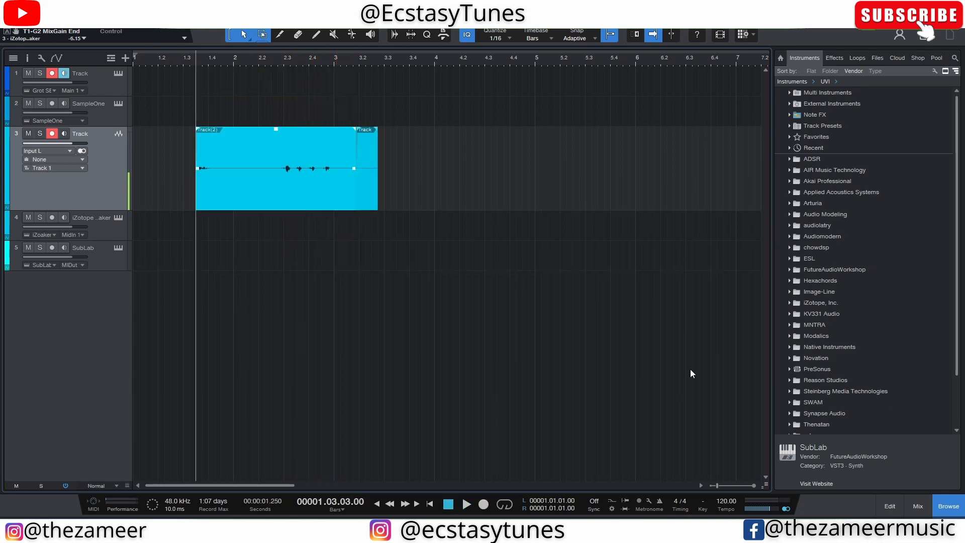
Step: Record a third take with the metronome precount on, from the song start to about bar 2.2, and play it back
{"action": "left_click", "coordinate": [649, 501]}
{"action": "key", "text": "comma"}
{"action": "key", "text": "KP_Multiply"}
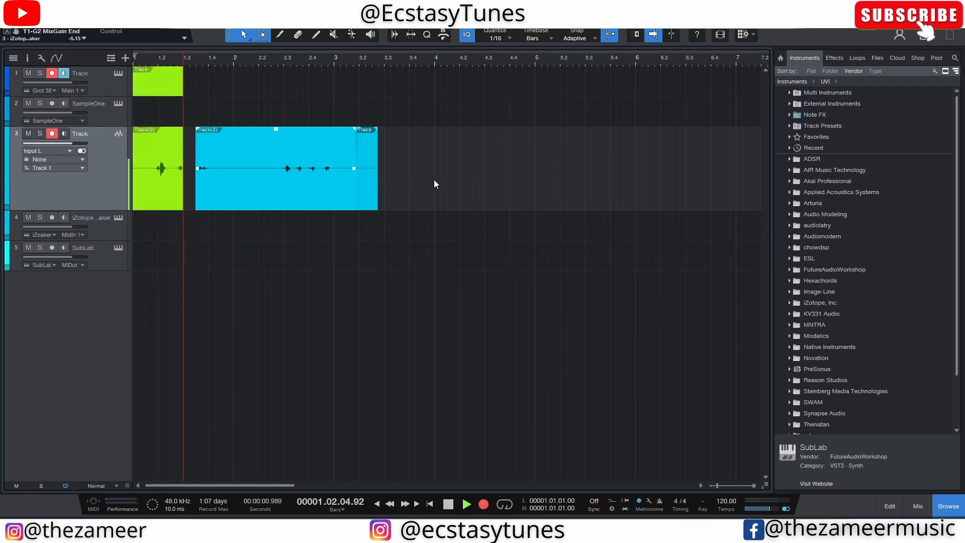
{"action": "key", "text": "space"}
{"action": "key", "text": "space"}
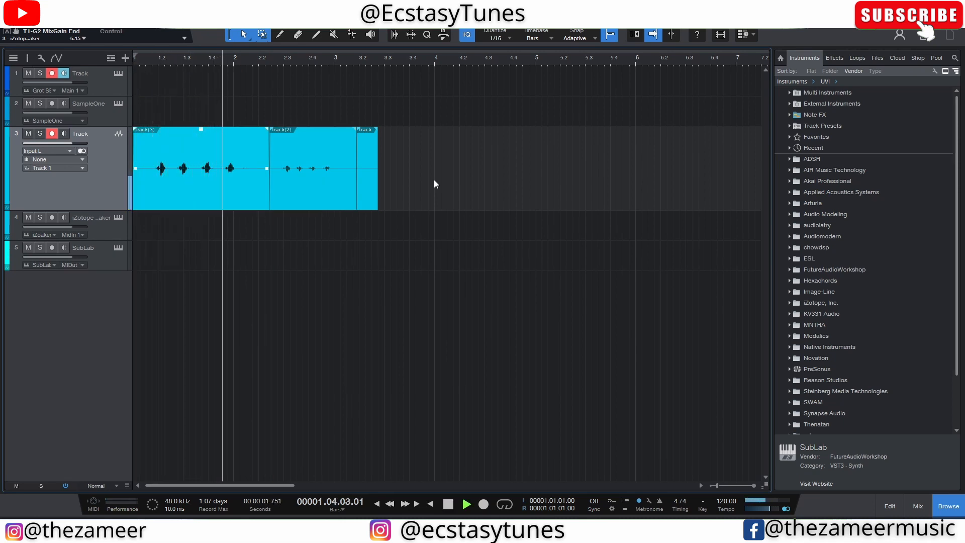
{"action": "key", "text": "space"}
Step: Zoom in on the timeline and try different track heights between Overview and Medium in the arrangement
{"action": "left_click_drag", "start_coordinate": [395, 73], "coordinate": [425, 61]}
{"action": "left_click_drag", "start_coordinate": [209, 62], "coordinate": [227, 40]}
{"action": "left_click_drag", "start_coordinate": [179, 60], "coordinate": [260, 209]}
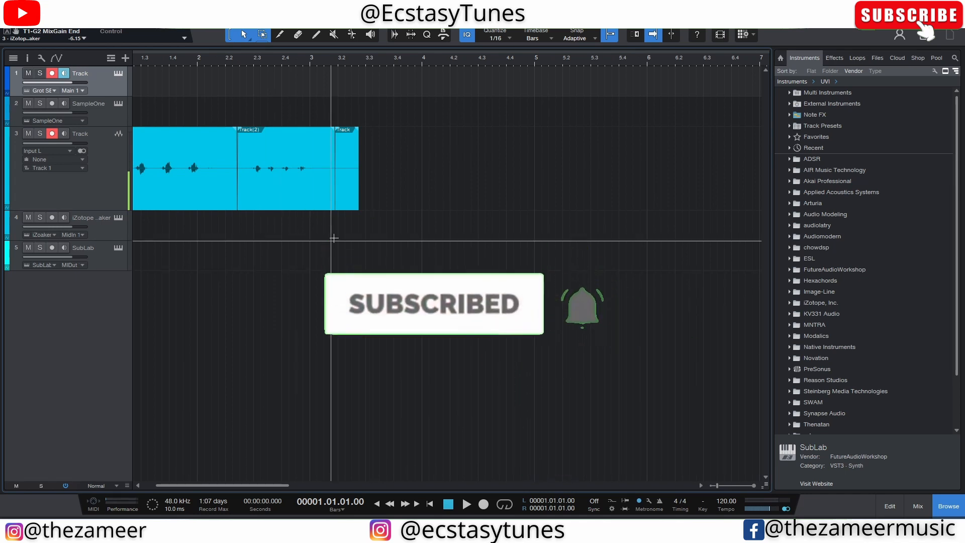
{"action": "scroll", "coordinate": [333, 238], "scroll_direction": "down", "scroll_amount": 3}
{"action": "scroll", "coordinate": [333, 237], "scroll_direction": "up", "scroll_amount": 3}
{"action": "scroll", "coordinate": [334, 238], "scroll_direction": "down", "scroll_amount": 3}
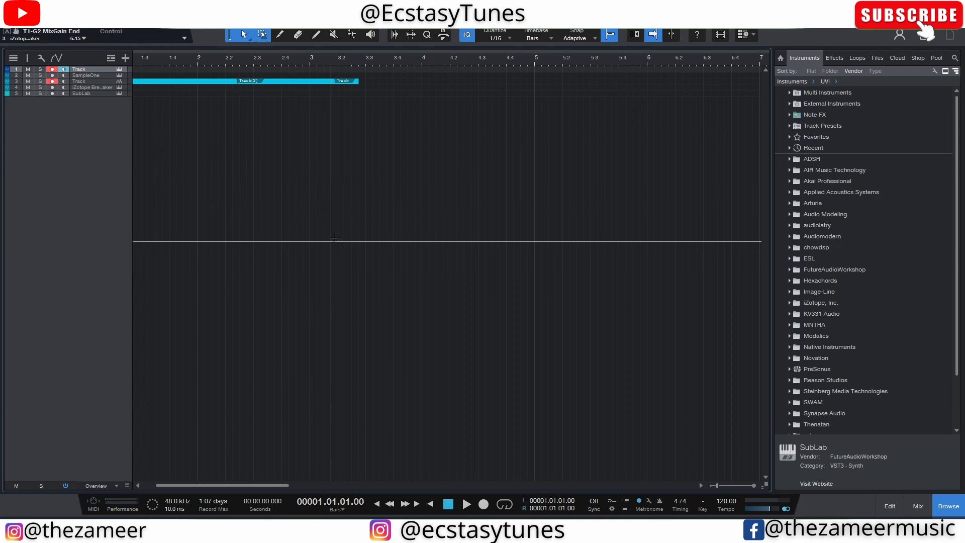
{"action": "scroll", "coordinate": [334, 238], "scroll_direction": "up", "scroll_amount": 3}
{"action": "scroll", "coordinate": [334, 238], "scroll_direction": "down", "scroll_amount": 3}
{"action": "scroll", "coordinate": [334, 237], "scroll_direction": "up", "scroll_amount": 4}
{"action": "scroll", "coordinate": [334, 238], "scroll_direction": "down", "scroll_amount": 1}
{"action": "scroll", "coordinate": [333, 238], "scroll_direction": "down", "scroll_amount": 3}
{"action": "scroll", "coordinate": [333, 237], "scroll_direction": "up", "scroll_amount": 4}
{"action": "scroll", "coordinate": [333, 238], "scroll_direction": "down", "scroll_amount": 1}
{"action": "scroll", "coordinate": [334, 237], "scroll_direction": "down", "scroll_amount": 3}
{"action": "scroll", "coordinate": [334, 238], "scroll_direction": "up", "scroll_amount": 3}
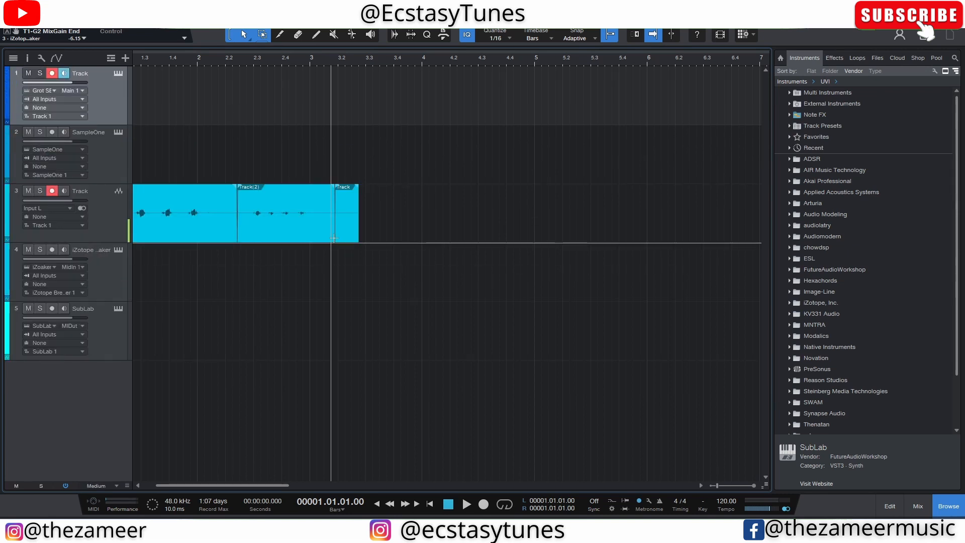
Step: Zoom the arrangement in and out both horizontally and vertically around the later part of the recorded takes
{"action": "scroll", "coordinate": [334, 238], "scroll_direction": "down", "scroll_amount": 4}
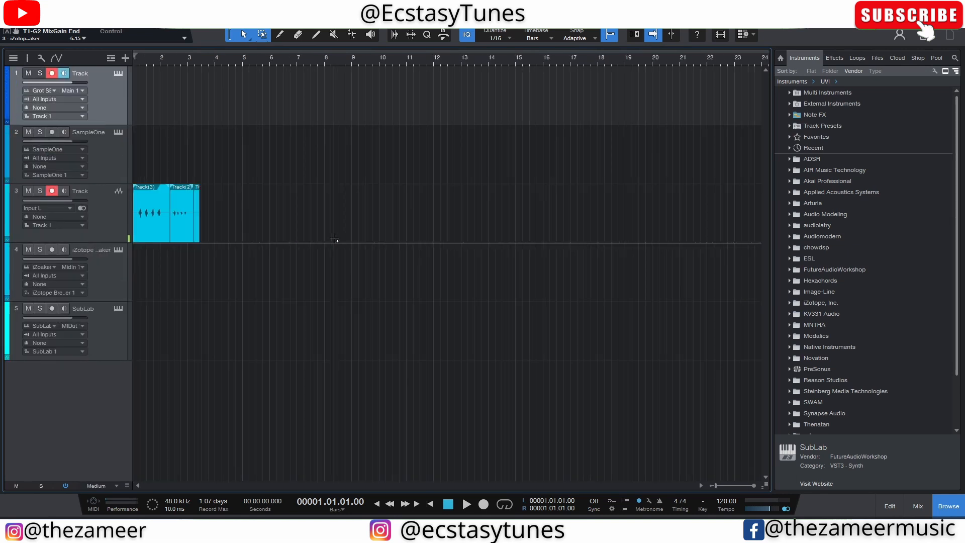
{"action": "scroll", "coordinate": [333, 238], "scroll_direction": "up", "scroll_amount": 8}
{"action": "scroll", "coordinate": [334, 238], "scroll_direction": "down", "scroll_amount": 6}
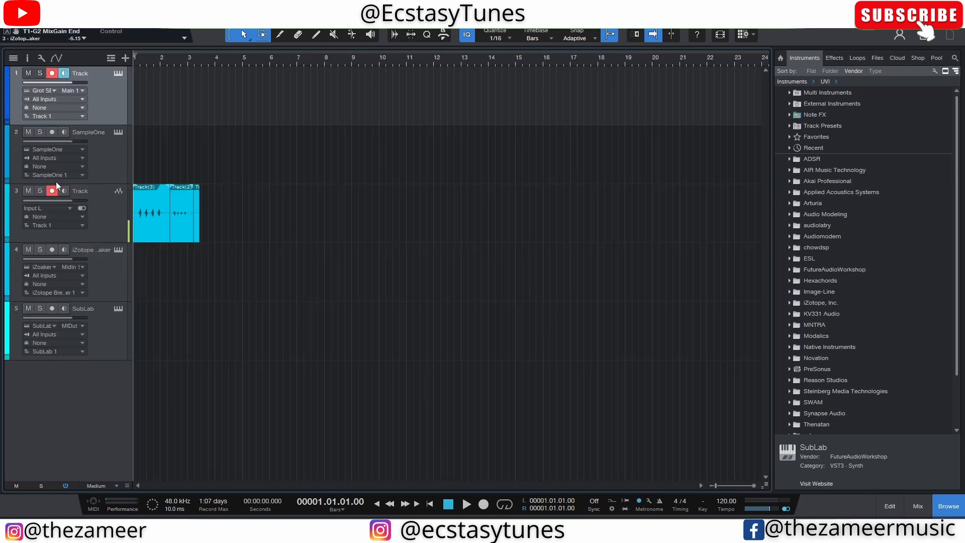
{"action": "scroll", "coordinate": [137, 220], "scroll_direction": "up", "scroll_amount": 3}
{"action": "scroll", "coordinate": [137, 220], "scroll_direction": "down", "scroll_amount": 1}
{"action": "scroll", "coordinate": [172, 227], "scroll_direction": "up", "scroll_amount": 4}
{"action": "scroll", "coordinate": [172, 227], "scroll_direction": "down", "scroll_amount": 4}
{"action": "scroll", "coordinate": [226, 219], "scroll_direction": "up", "scroll_amount": 5}
{"action": "scroll", "coordinate": [278, 211], "scroll_direction": "down", "scroll_amount": 4}
{"action": "scroll", "coordinate": [278, 211], "scroll_direction": "down", "scroll_amount": 3}
{"action": "scroll", "coordinate": [187, 216], "scroll_direction": "up", "scroll_amount": 4}
{"action": "scroll", "coordinate": [159, 221], "scroll_direction": "down", "scroll_amount": 4}
{"action": "scroll", "coordinate": [159, 223], "scroll_direction": "up", "scroll_amount": 1}
{"action": "scroll", "coordinate": [221, 220], "scroll_direction": "up", "scroll_amount": 5}
{"action": "scroll", "coordinate": [266, 221], "scroll_direction": "down", "scroll_amount": 4}
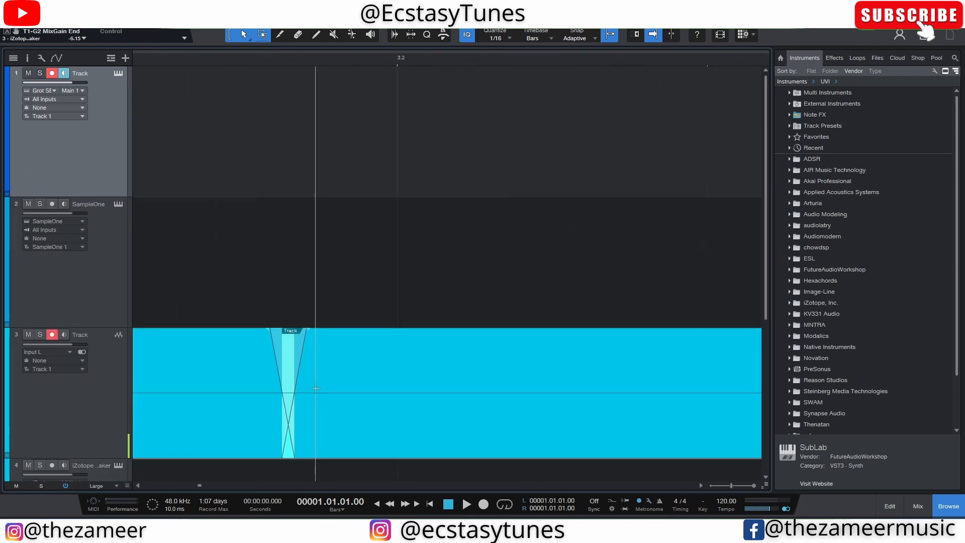
Step: Examine the crossfades where the three audio takes meet at close zoom, ending on a view of all the takes
{"action": "mouse_move", "coordinate": [269, 334]}
{"action": "left_mouse_down"}
{"action": "mouse_move", "coordinate": [261, 334]}
{"action": "mouse_move", "coordinate": [278, 347]}
{"action": "left_mouse_up"}
{"action": "scroll", "coordinate": [559, 338], "scroll_direction": "down", "scroll_amount": 2}
{"action": "scroll", "coordinate": [332, 309], "scroll_direction": "down", "scroll_amount": 10}
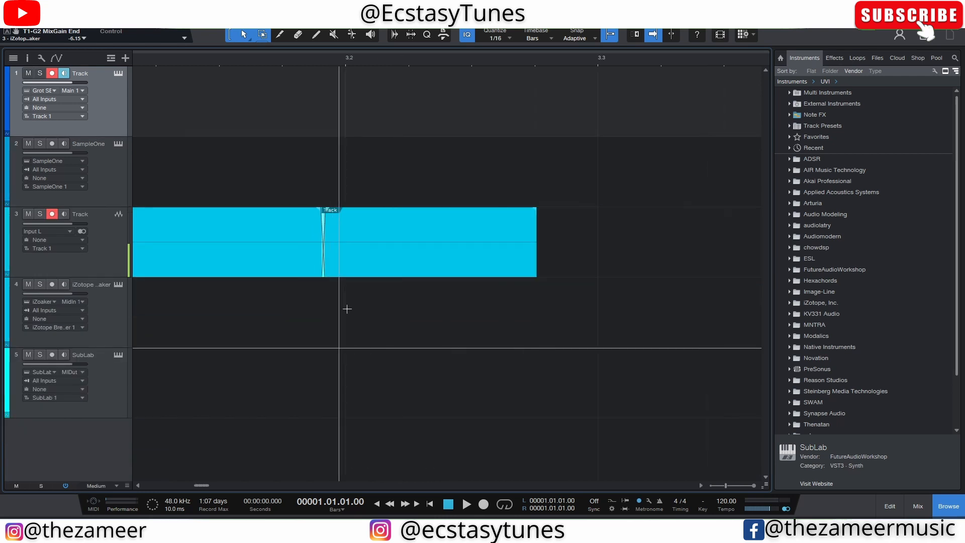
{"action": "scroll", "coordinate": [211, 302], "scroll_direction": "up", "scroll_amount": 3}
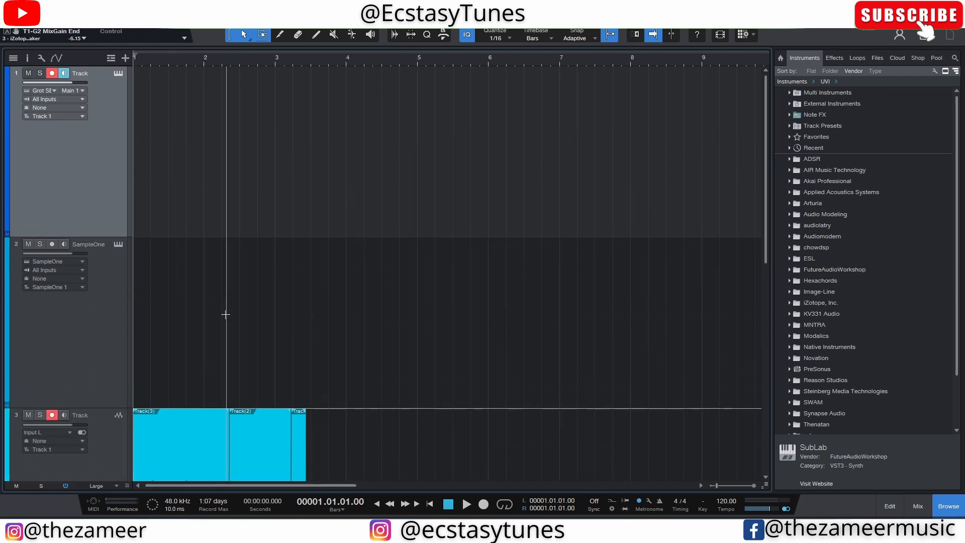
{"action": "scroll", "coordinate": [207, 417], "scroll_direction": "up", "scroll_amount": 3}
{"action": "scroll", "coordinate": [260, 387], "scroll_direction": "down", "scroll_amount": 3}
{"action": "scroll", "coordinate": [182, 423], "scroll_direction": "up", "scroll_amount": 3}
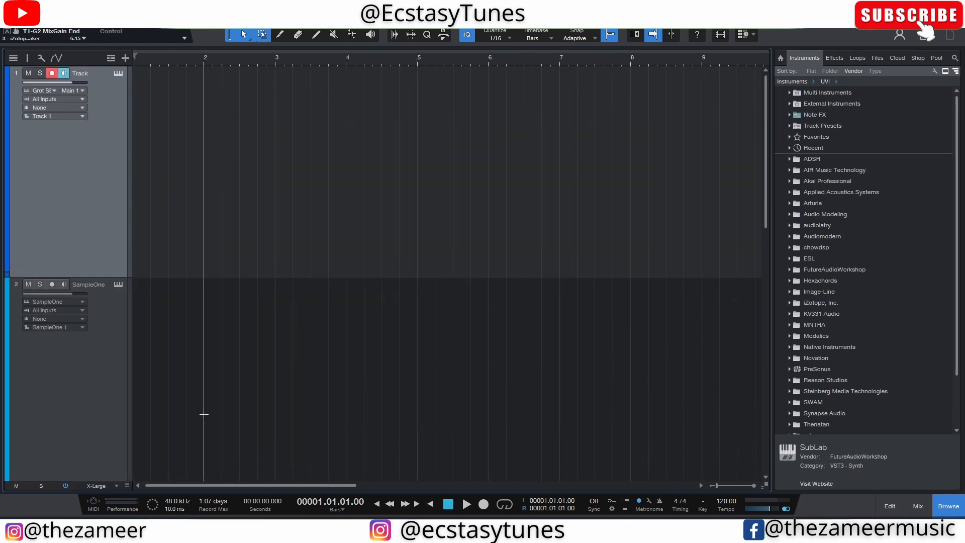
{"action": "scroll", "coordinate": [206, 414], "scroll_direction": "down", "scroll_amount": 5}
{"action": "scroll", "coordinate": [211, 441], "scroll_direction": "up", "scroll_amount": 5}
{"action": "scroll", "coordinate": [338, 392], "scroll_direction": "up", "scroll_amount": 3}
{"action": "scroll", "coordinate": [338, 377], "scroll_direction": "up", "scroll_amount": 4}
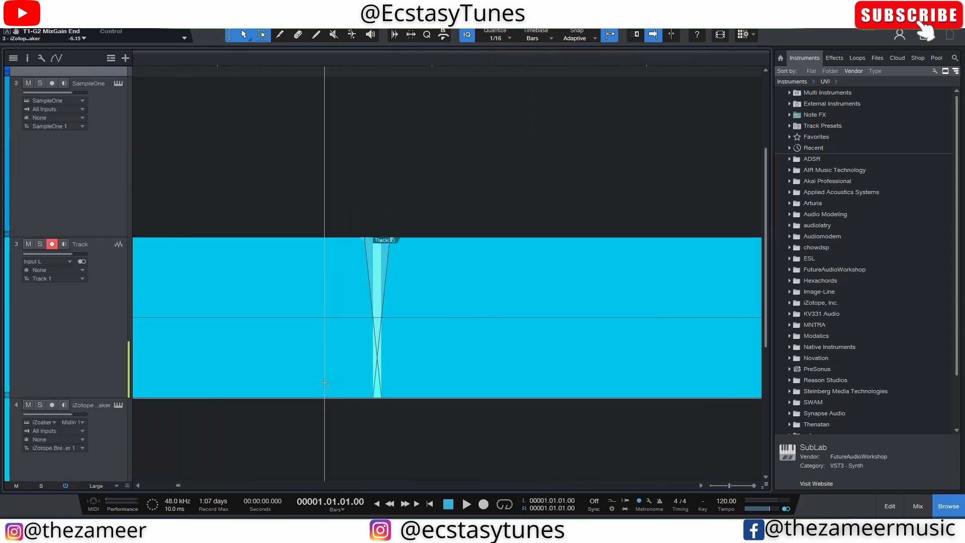
{"action": "scroll", "coordinate": [403, 354], "scroll_direction": "down", "scroll_amount": 5}
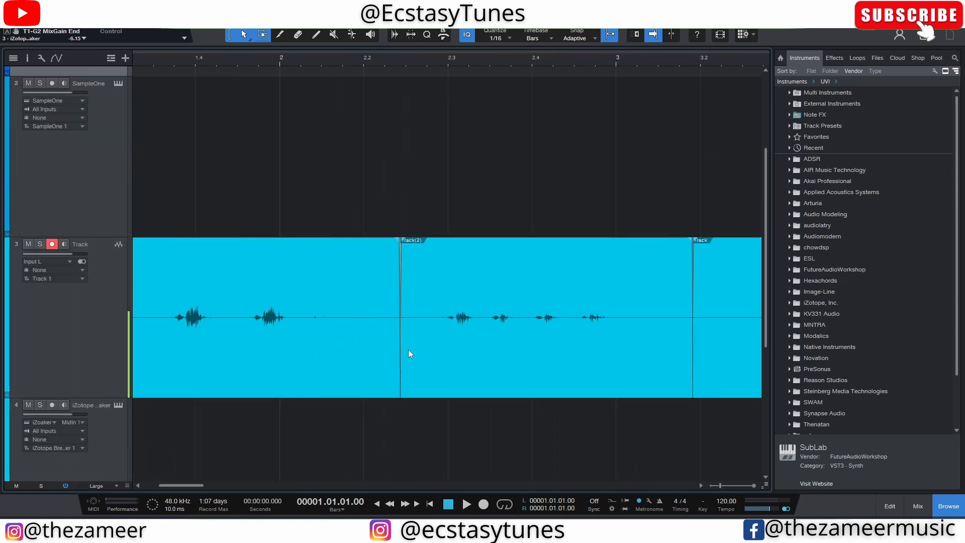
{"action": "scroll", "coordinate": [408, 350], "scroll_direction": "down", "scroll_amount": 2}
{"action": "scroll", "coordinate": [407, 327], "scroll_direction": "down", "scroll_amount": 4}
{"action": "scroll", "coordinate": [394, 321], "scroll_direction": "down", "scroll_amount": 3}
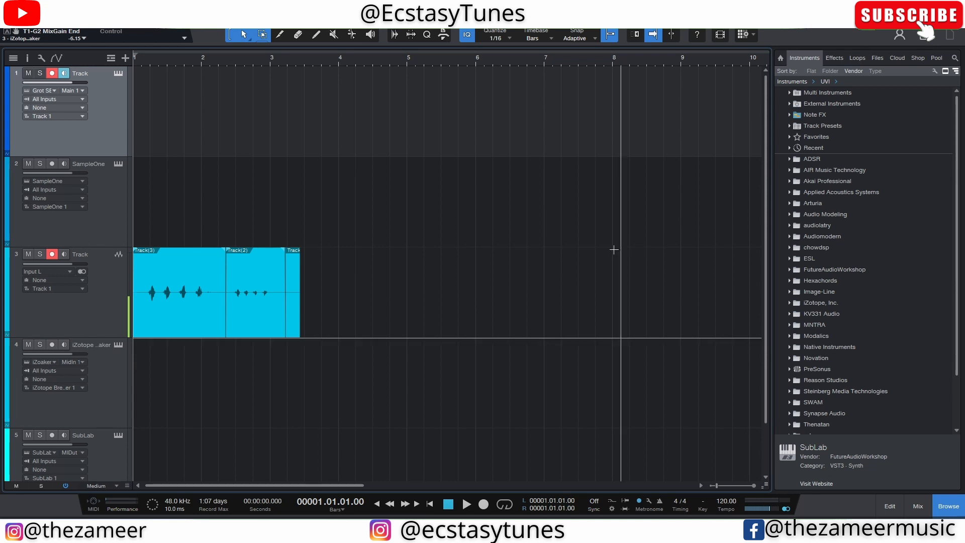
Step: Show the video track and place the car news video from File Explorer on it at about bar 1.3
{"action": "left_click", "coordinate": [111, 59]}
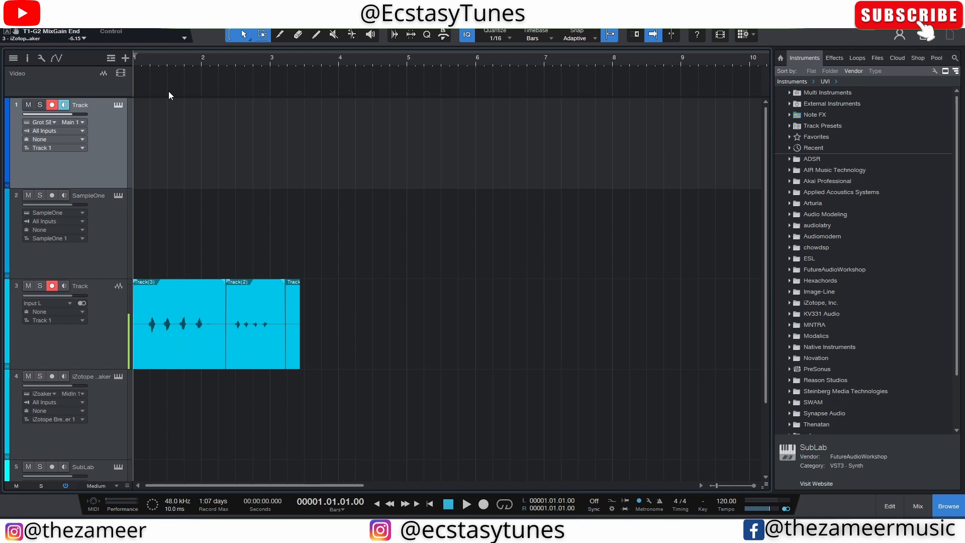
{"action": "key", "text": "super+e"}
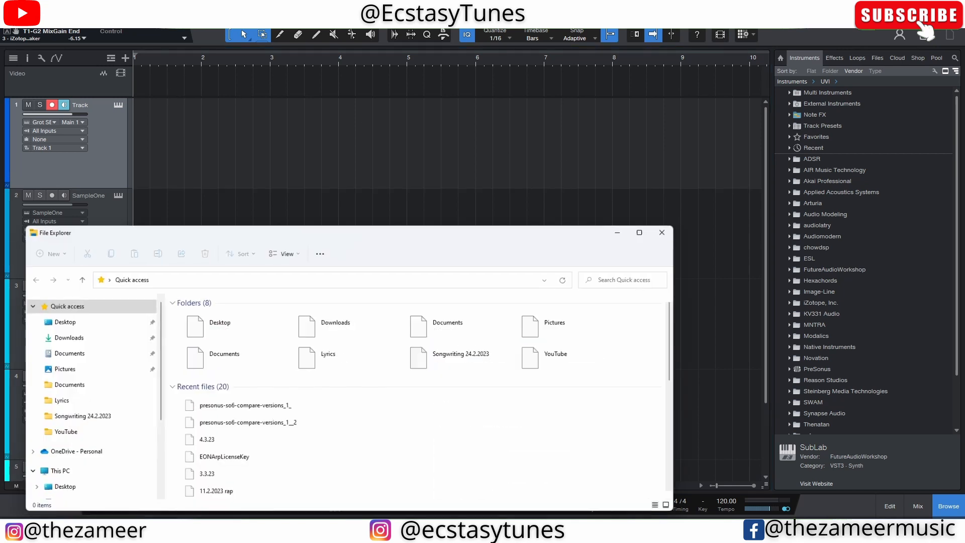
{"action": "scroll", "coordinate": [67, 424], "scroll_direction": "down", "scroll_amount": 1}
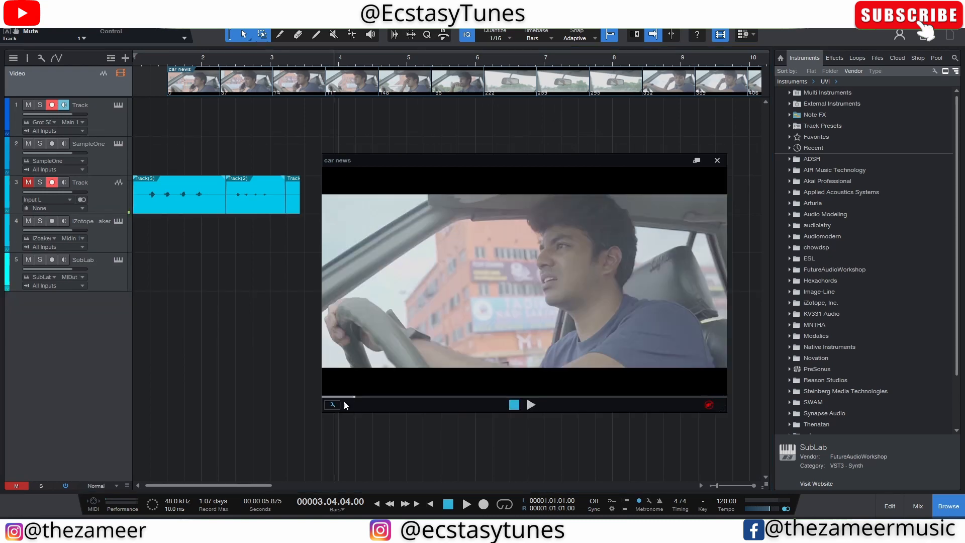
Step: Enlarge the video player using its size options and play a short stretch of the video
{"action": "left_click", "coordinate": [333, 405]}
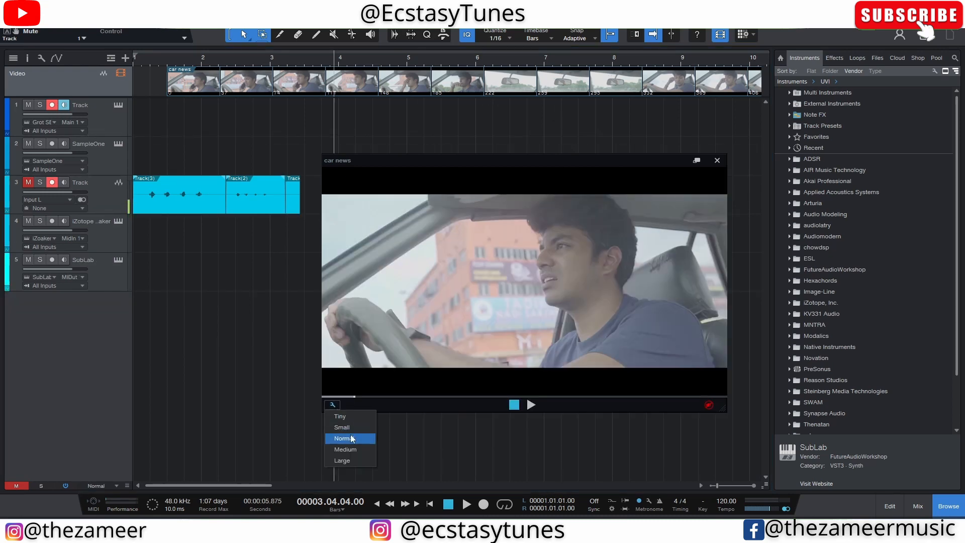
{"action": "left_click", "coordinate": [362, 436]}
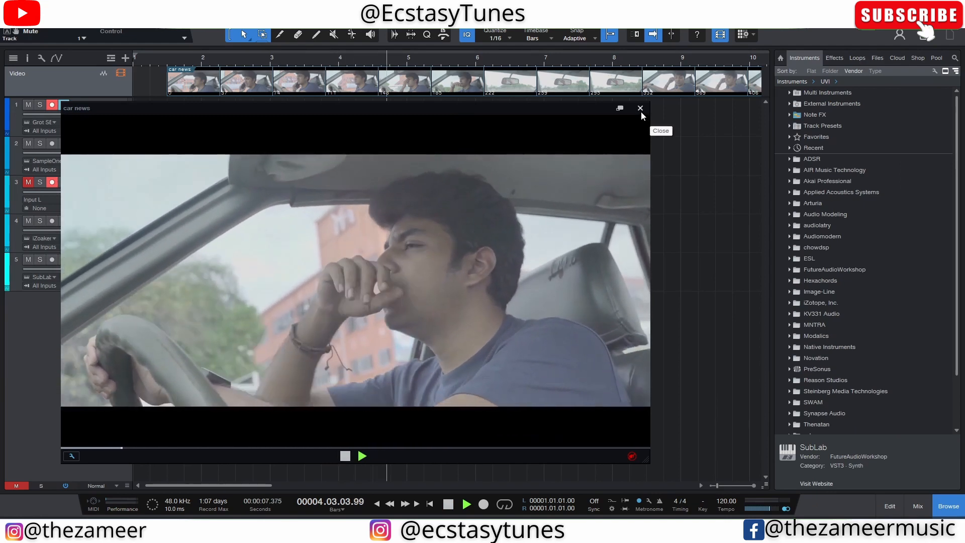
{"action": "key", "text": "space"}
Step: Shift the car news clip on the video track to about bar 1.4 and reposition the video player window
{"action": "left_click_drag", "start_coordinate": [407, 76], "coordinate": [434, 86]}
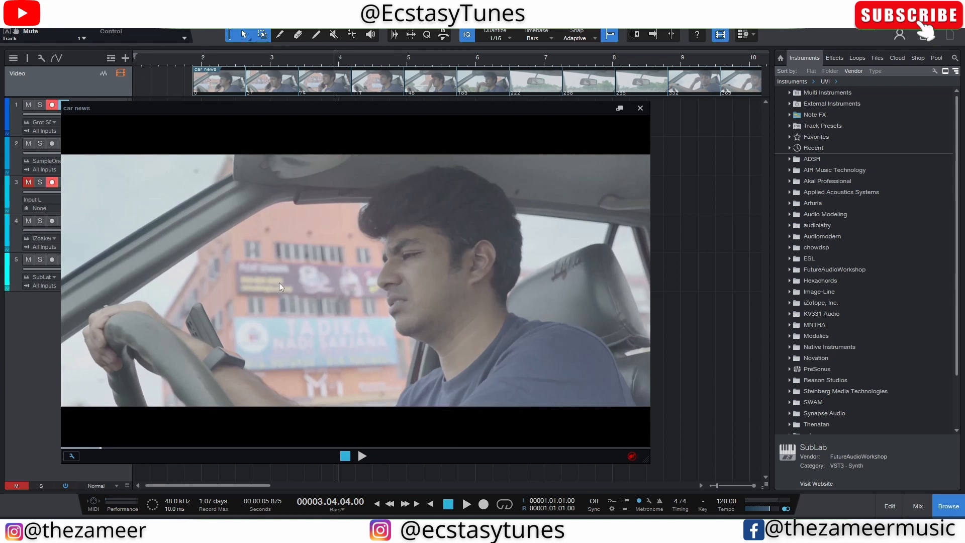
{"action": "left_click_drag", "start_coordinate": [160, 108], "coordinate": [222, 83]}
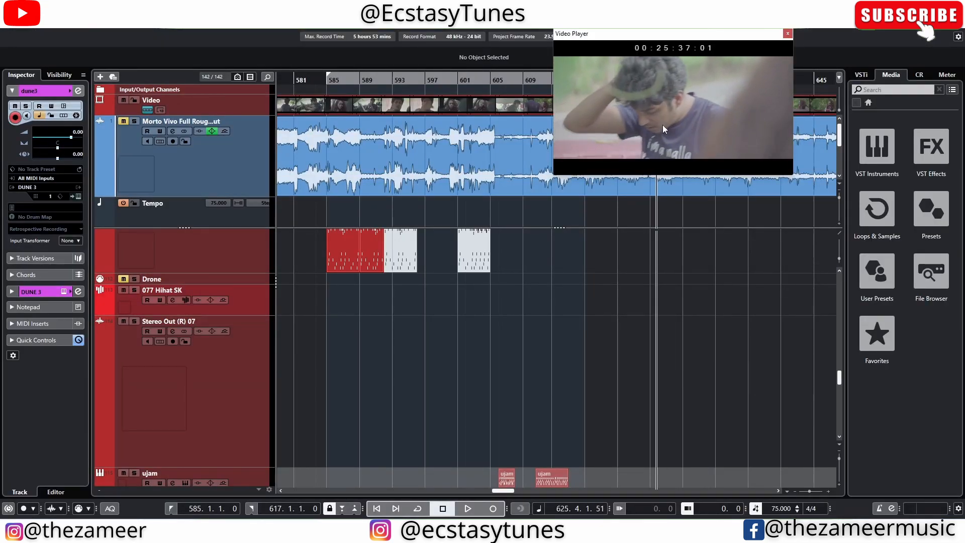
{"action": "left_click_drag", "start_coordinate": [700, 126], "coordinate": [574, 121]}
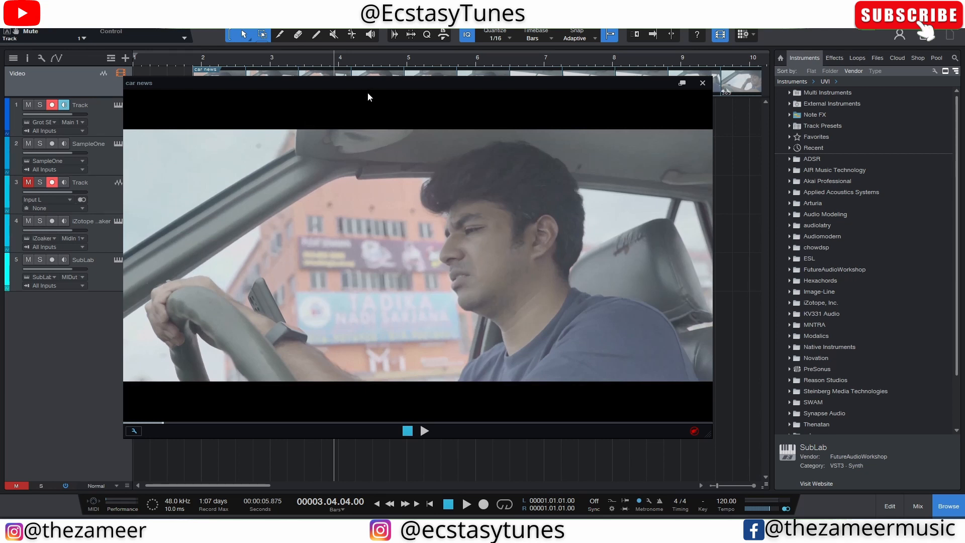
Step: Move the video player below the first track and scrub the timeline to about bar 5.3 to preview the video frames
{"action": "left_click_drag", "start_coordinate": [366, 87], "coordinate": [379, 160]}
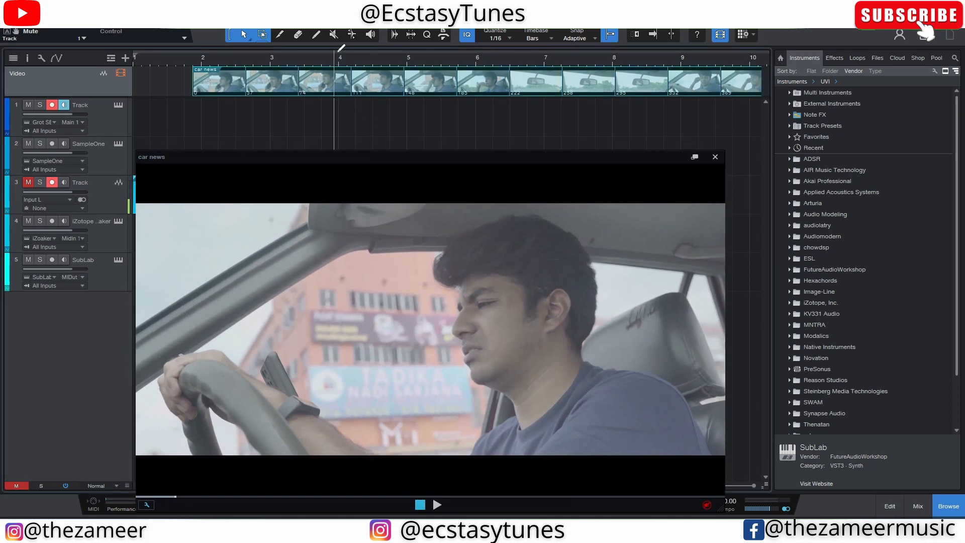
{"action": "mouse_move", "coordinate": [333, 56]}
{"action": "left_mouse_down"}
{"action": "mouse_move", "coordinate": [322, 61]}
{"action": "mouse_move", "coordinate": [332, 64]}
{"action": "left_mouse_up"}
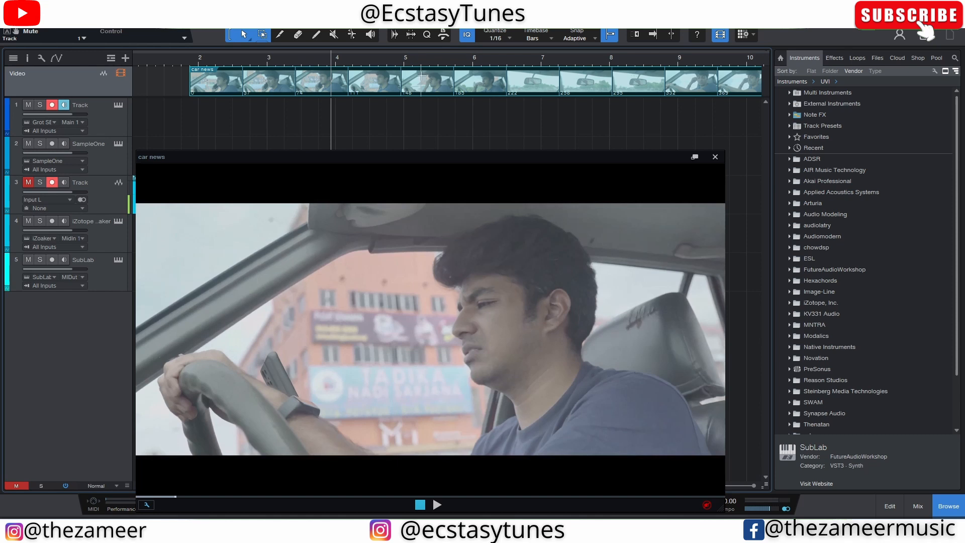
{"action": "left_click", "coordinate": [423, 61]}
{"action": "left_click_drag", "start_coordinate": [442, 62], "coordinate": [428, 65]}
Step: Select a range on the first track from about bar 4.3 to bar 5.3 and try adjusting its end against the video
{"action": "left_click_drag", "start_coordinate": [428, 112], "coordinate": [365, 119]}
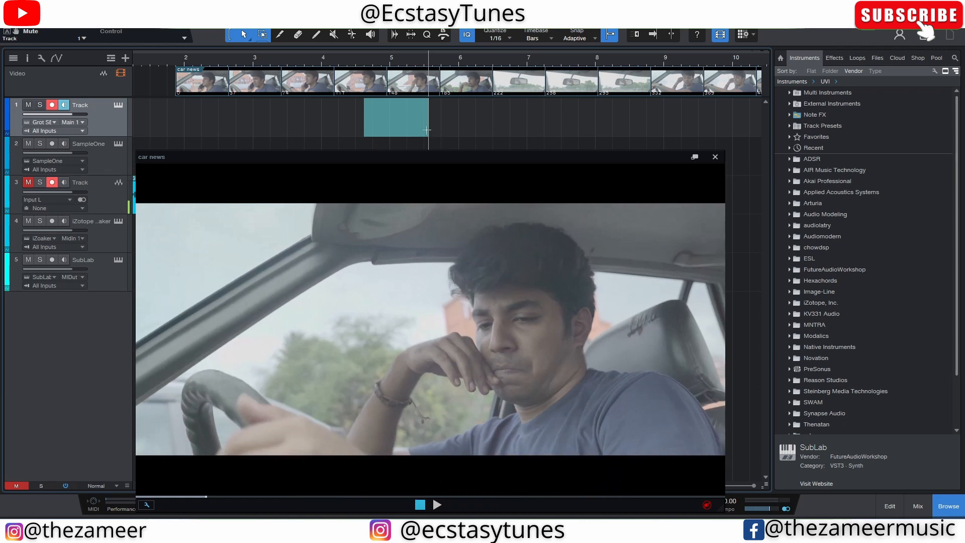
{"action": "left_click_drag", "start_coordinate": [429, 139], "coordinate": [442, 124]}
{"action": "left_click", "coordinate": [518, 138]}
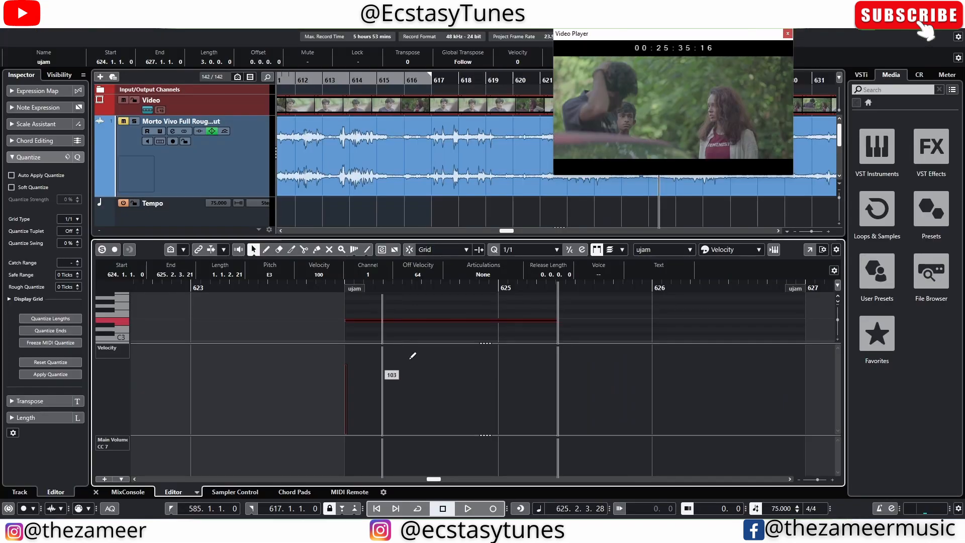
Step: Switch to the Cubase project and lengthen the E3 note in the ujam part to end at about 625.3.1
{"action": "left_click_drag", "start_coordinate": [383, 322], "coordinate": [580, 341]}
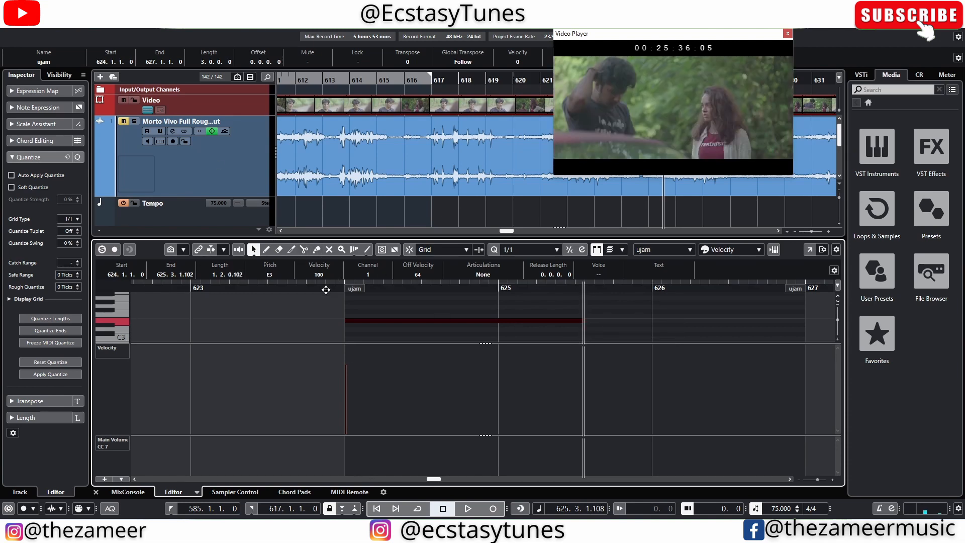